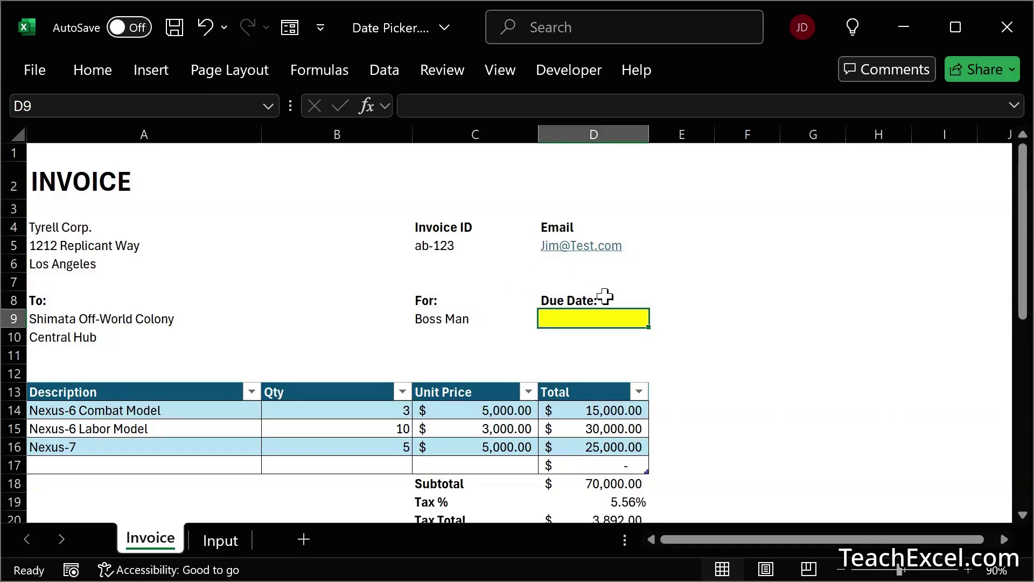
# Step: Pick 5/6/2025 for D9 in the Select a Date calendar, then reopen and close it to verify
pyautogui.doubleClick(574, 318)
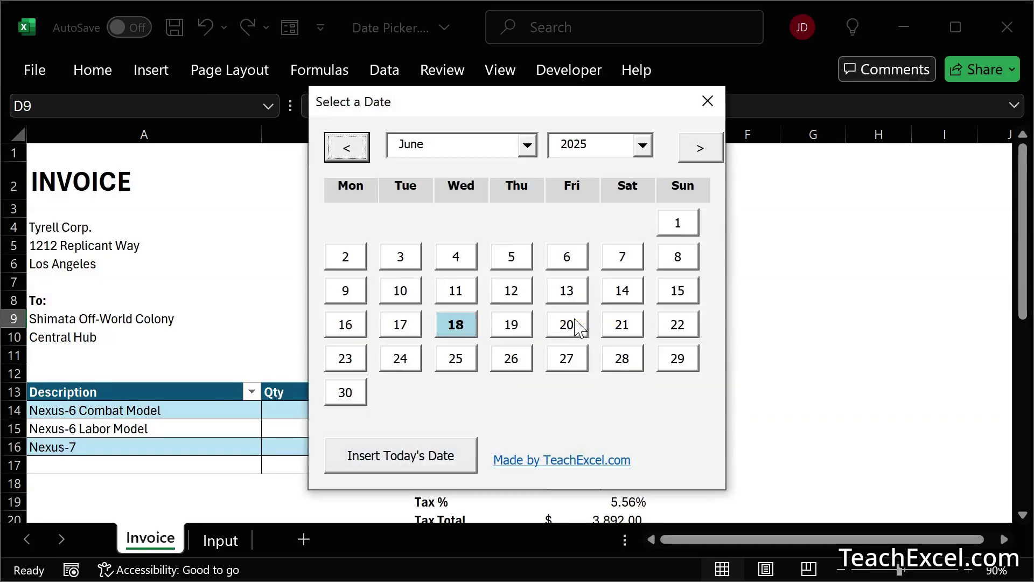
pyautogui.click(501, 258)
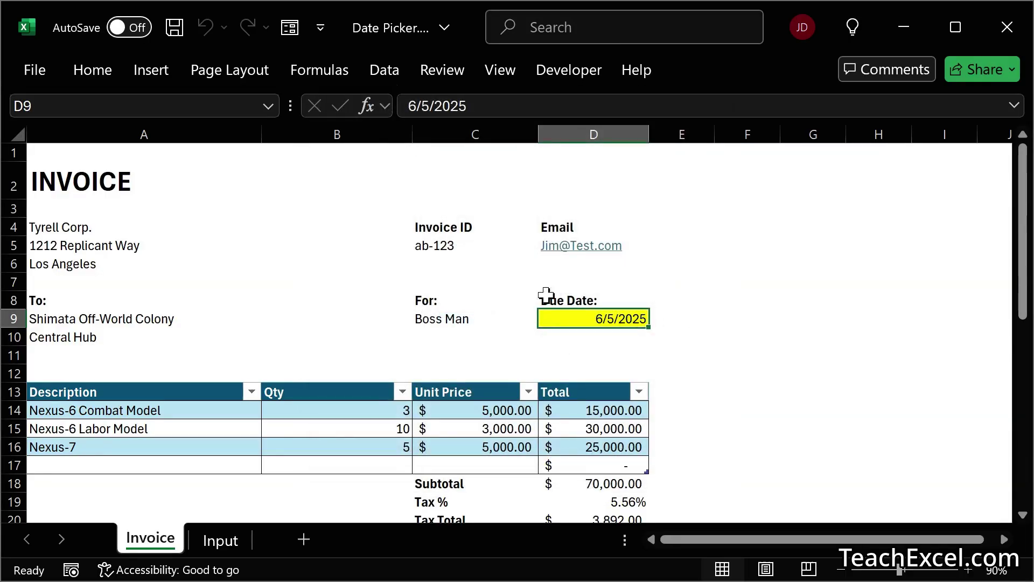
pyautogui.doubleClick(571, 318)
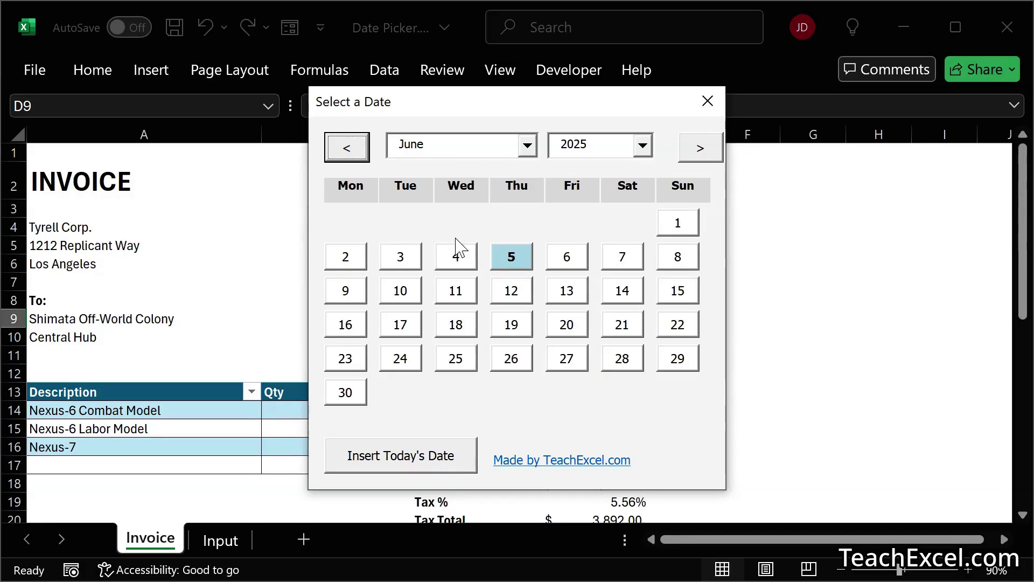
pyautogui.click(348, 153)
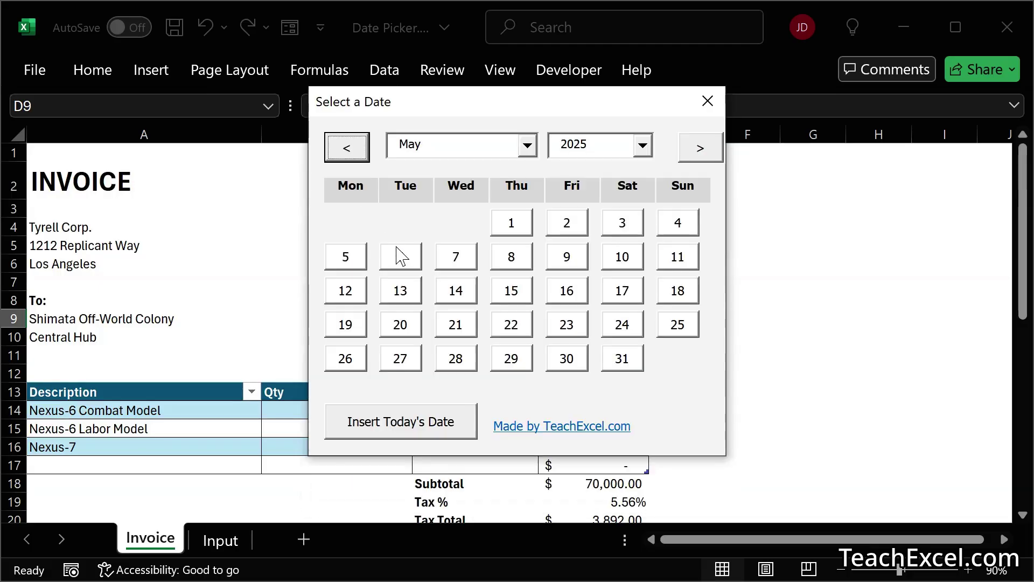
pyautogui.click(411, 258)
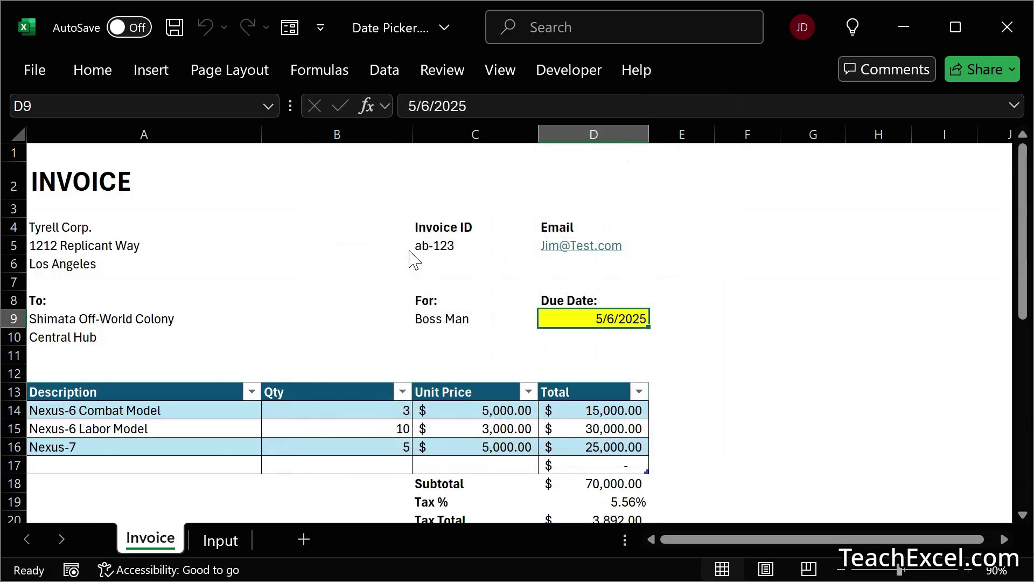
pyautogui.doubleClick(587, 317)
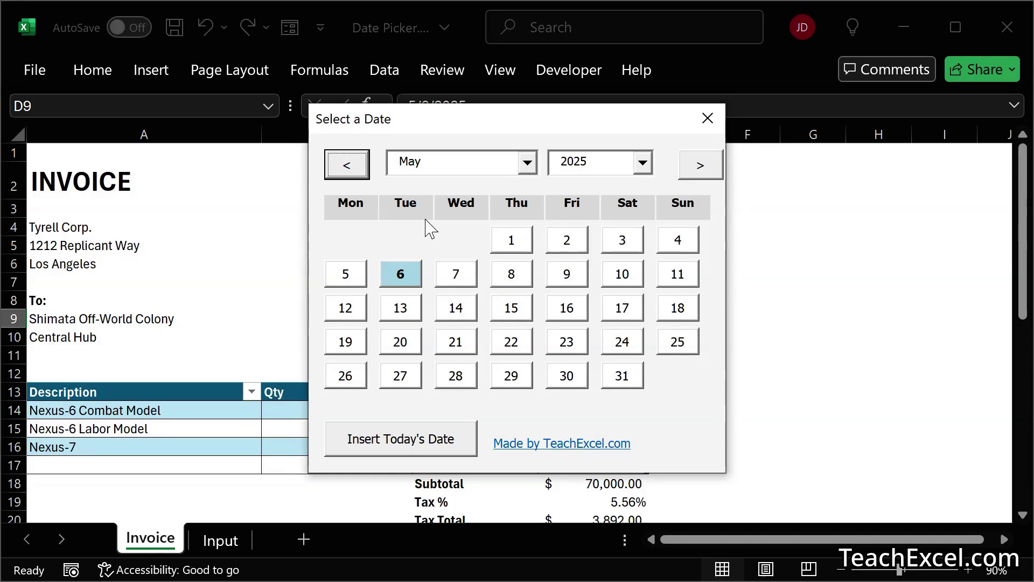
pyautogui.click(707, 118)
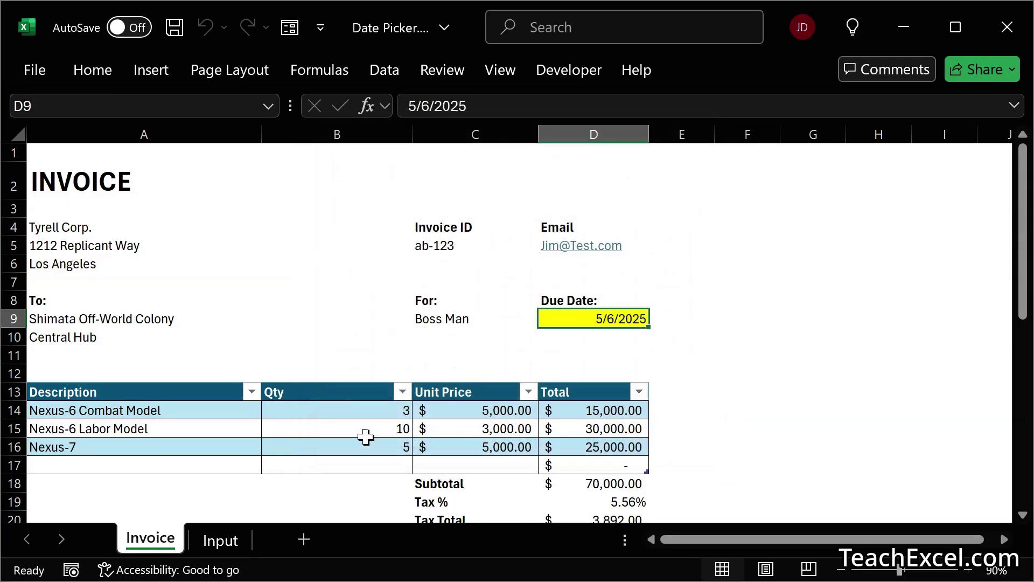
pyautogui.doubleClick(420, 322)
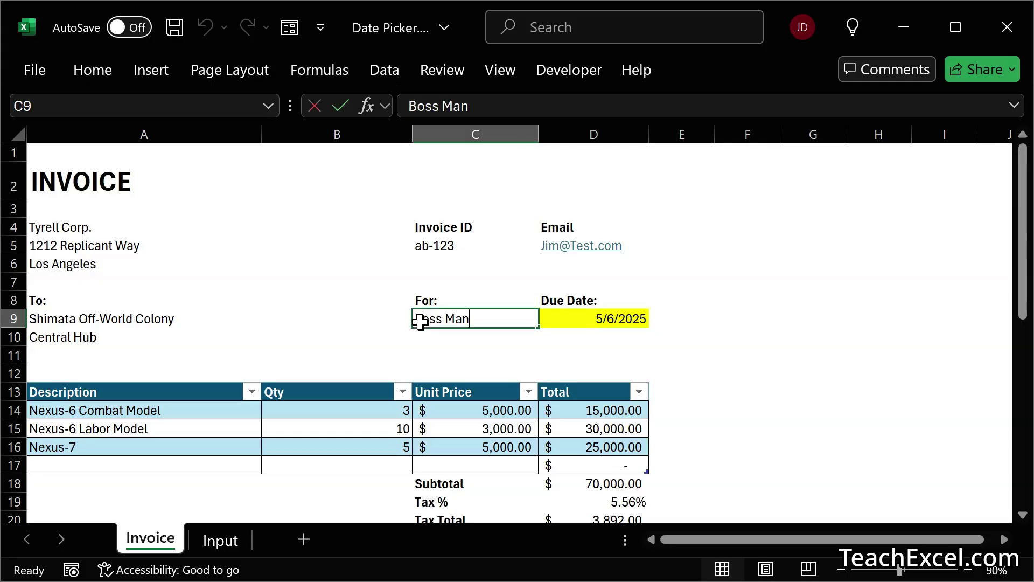
pyautogui.doubleClick(444, 246)
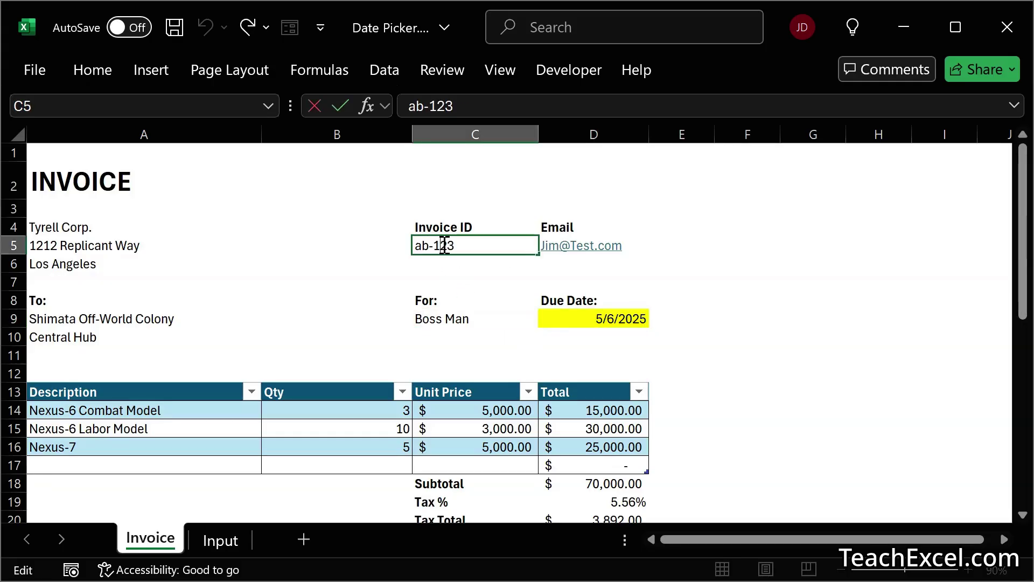
pyautogui.click(578, 318)
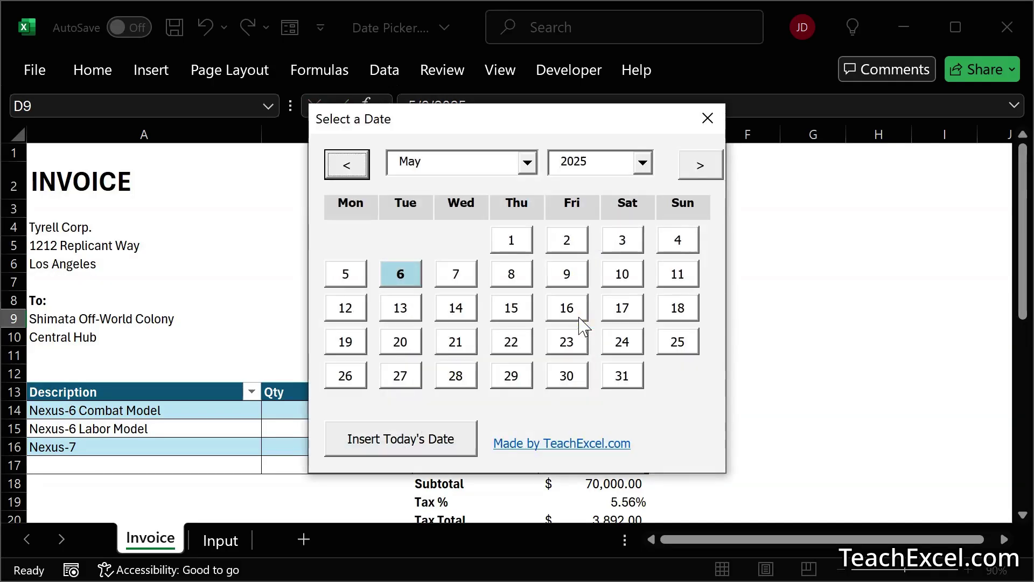
pyautogui.click(707, 118)
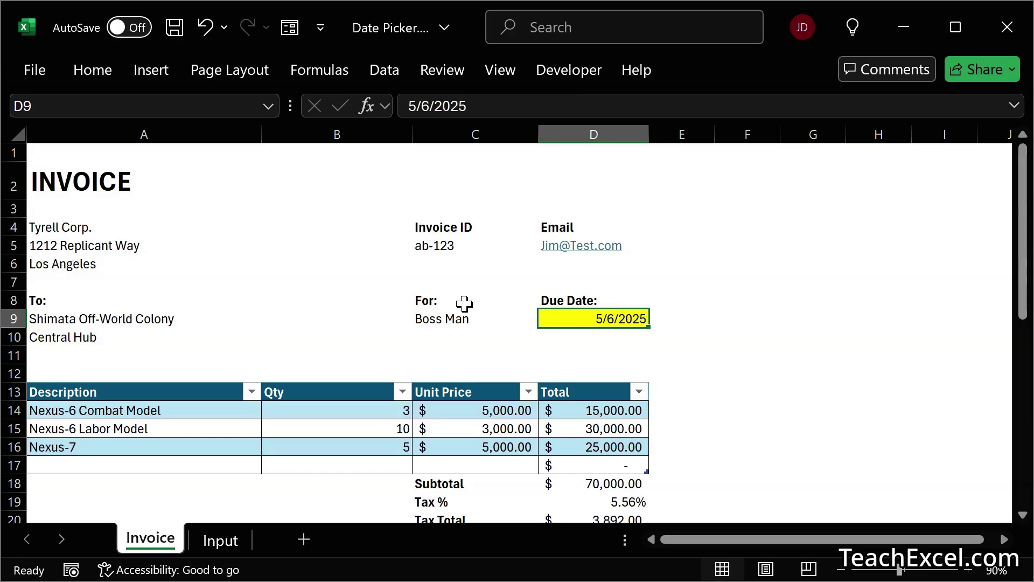
# Step: Pick August 7, 2030 in D9's calendar, then replace it with today's date, 6/18/2025
pyautogui.doubleClick(567, 318)
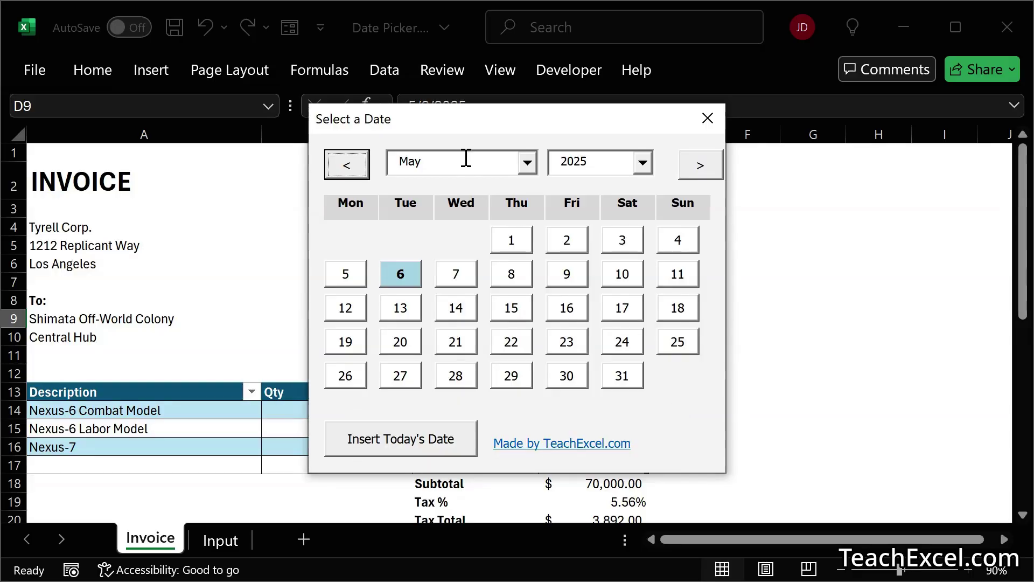
pyautogui.click(527, 162)
pyautogui.click(439, 232)
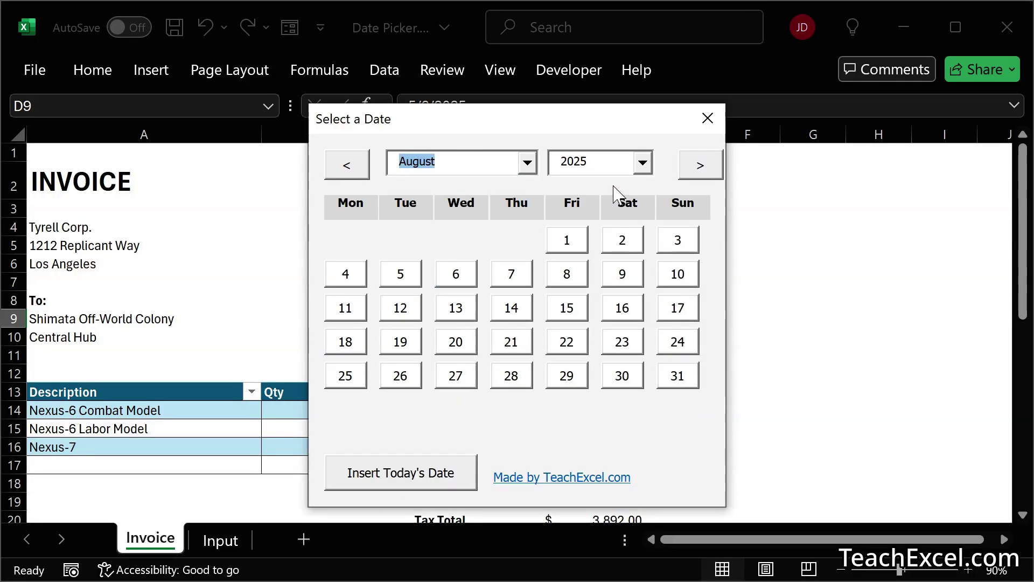
pyautogui.click(642, 163)
pyautogui.click(579, 257)
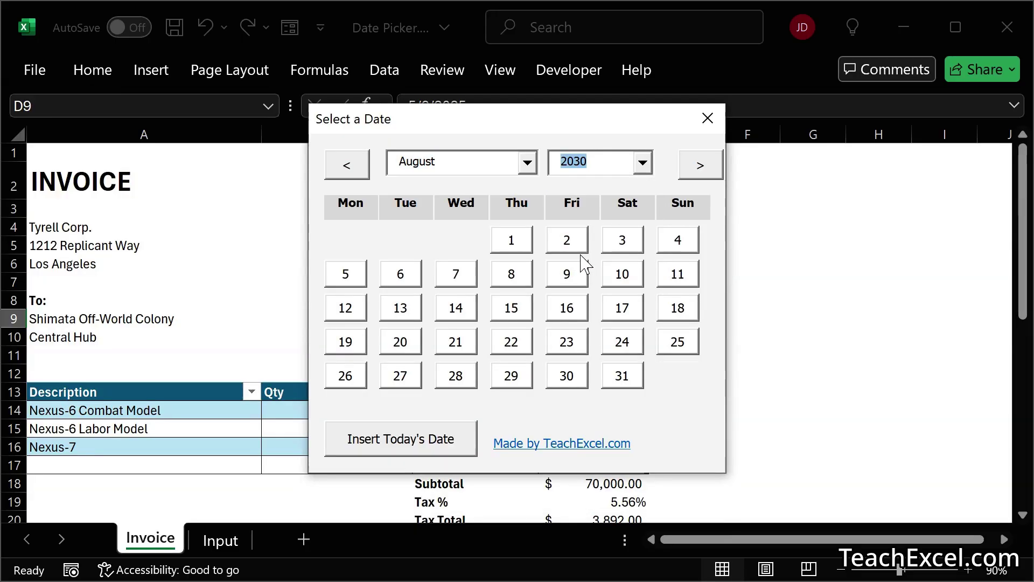
pyautogui.click(698, 165)
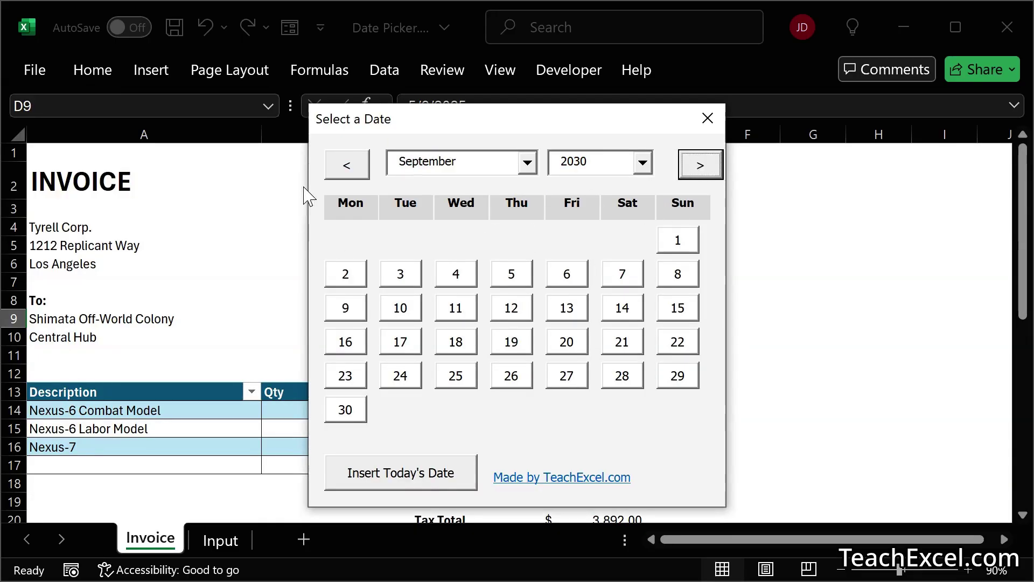
pyautogui.click(347, 174)
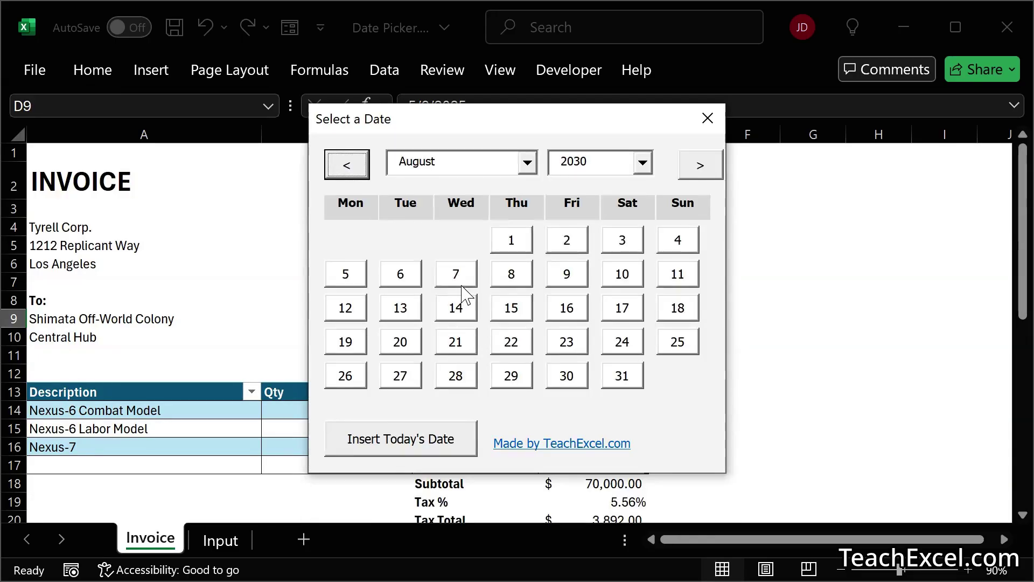
pyautogui.click(455, 275)
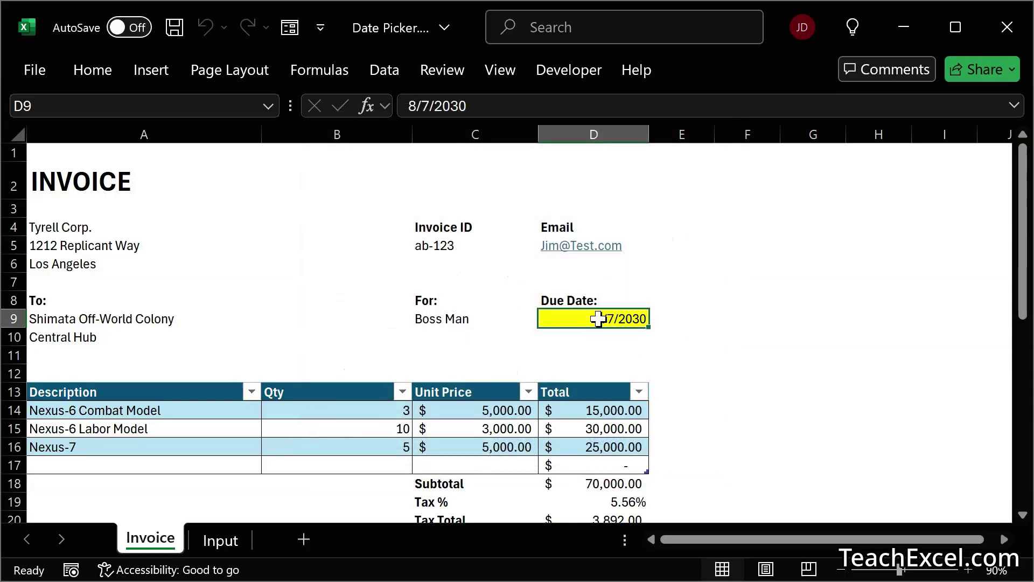
pyautogui.doubleClick(594, 321)
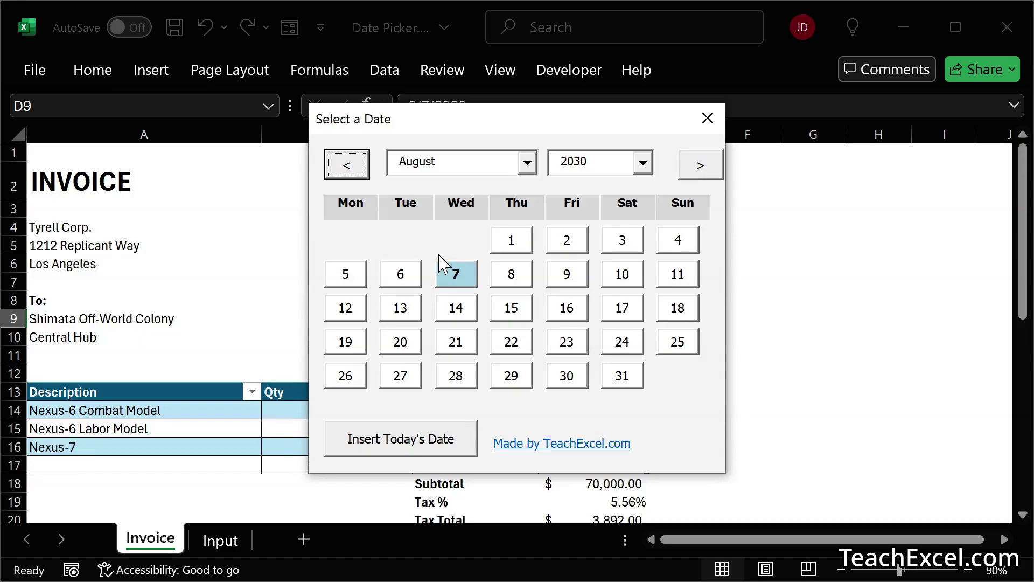
pyautogui.click(399, 444)
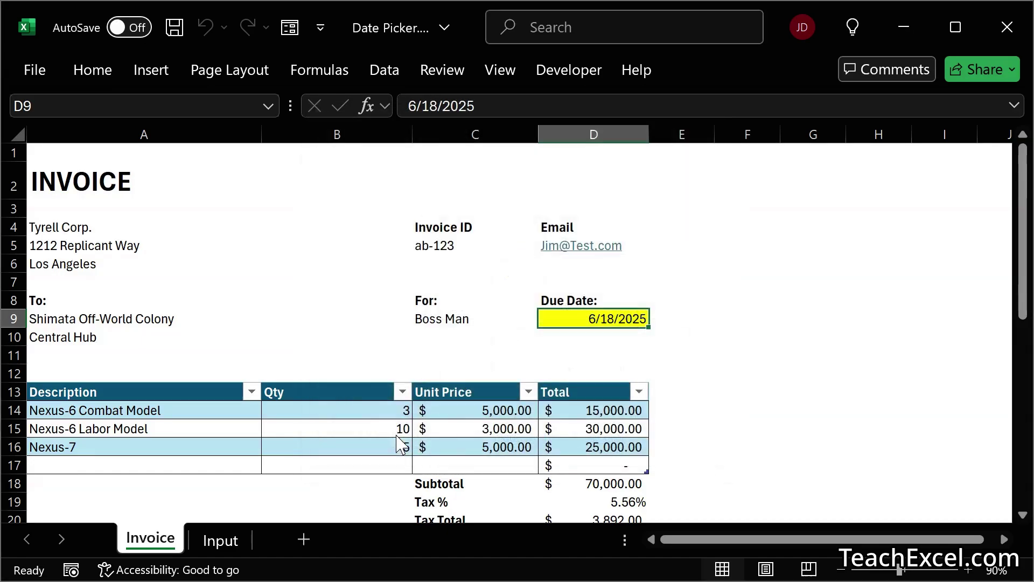
# Step: Delete D9's due date, then open and close its calendar without choosing a date
pyautogui.press('Delete')
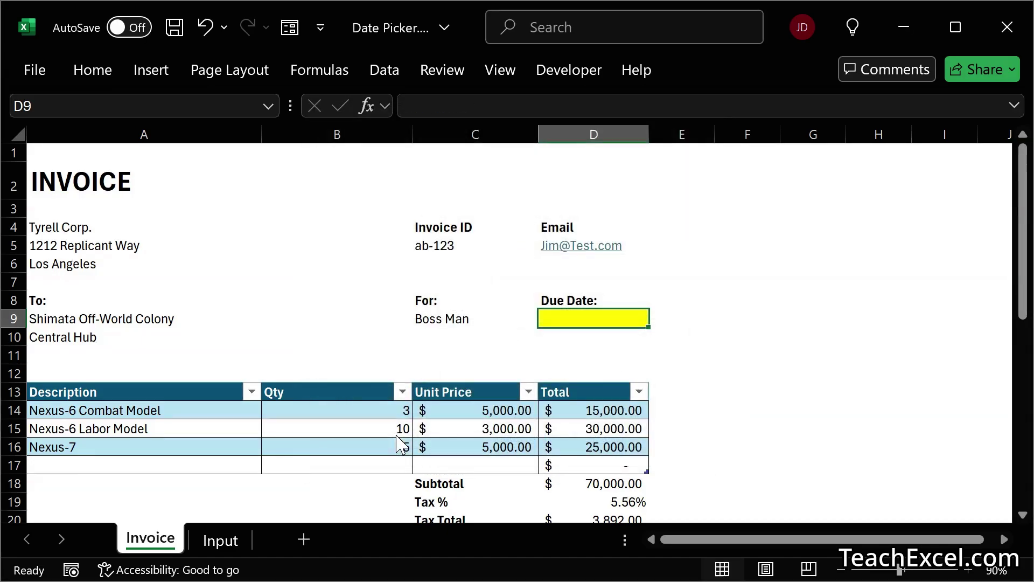
pyautogui.doubleClick(593, 318)
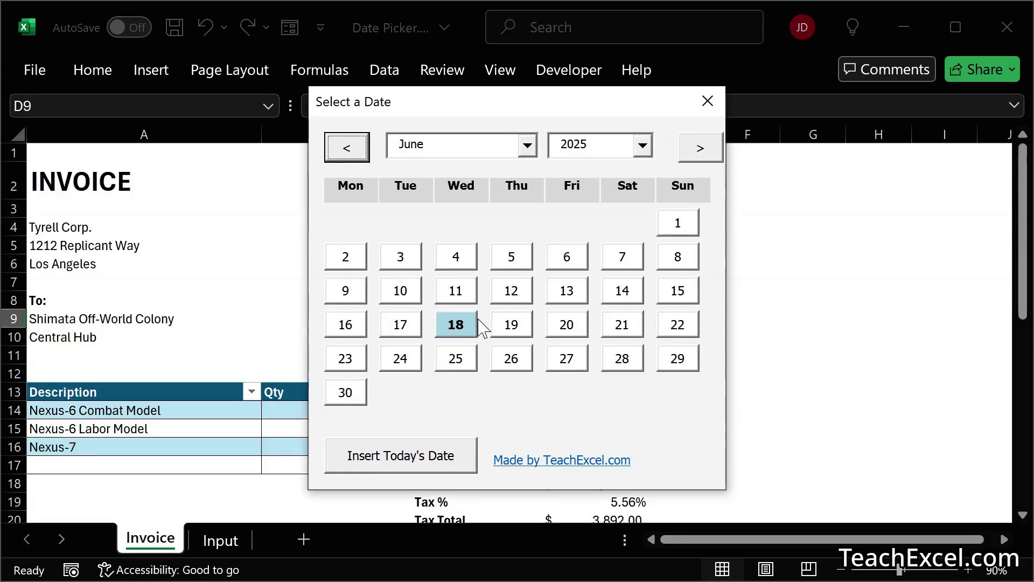
pyautogui.click(707, 101)
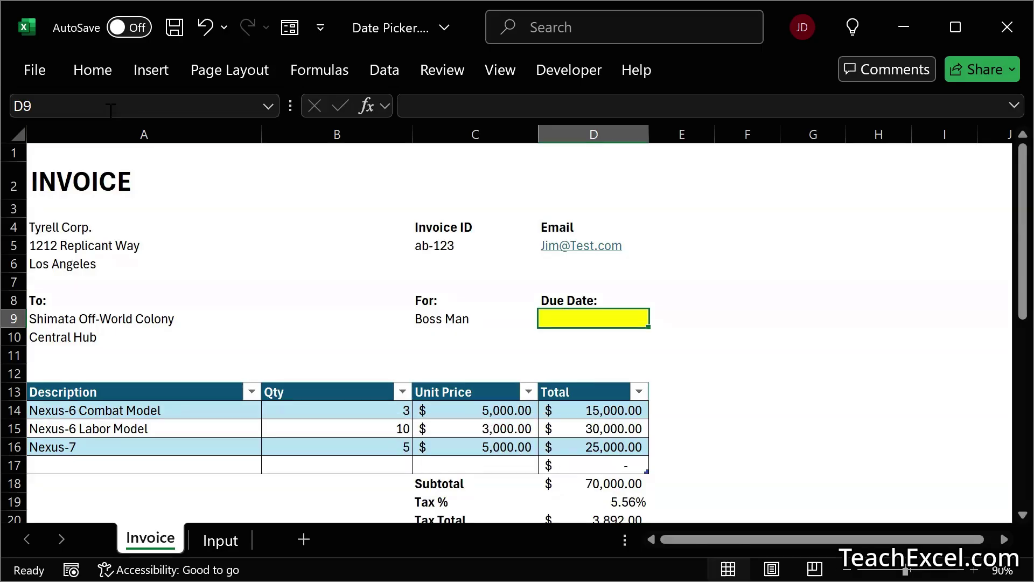
# Step: Set D9's number format to General and check the cell in edit mode
pyautogui.click(91, 71)
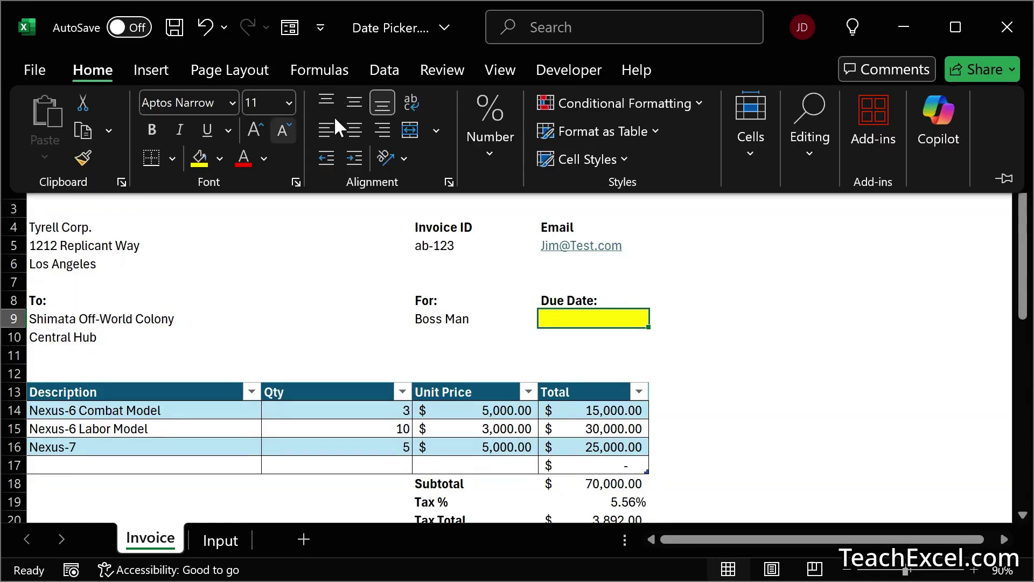
pyautogui.click(485, 130)
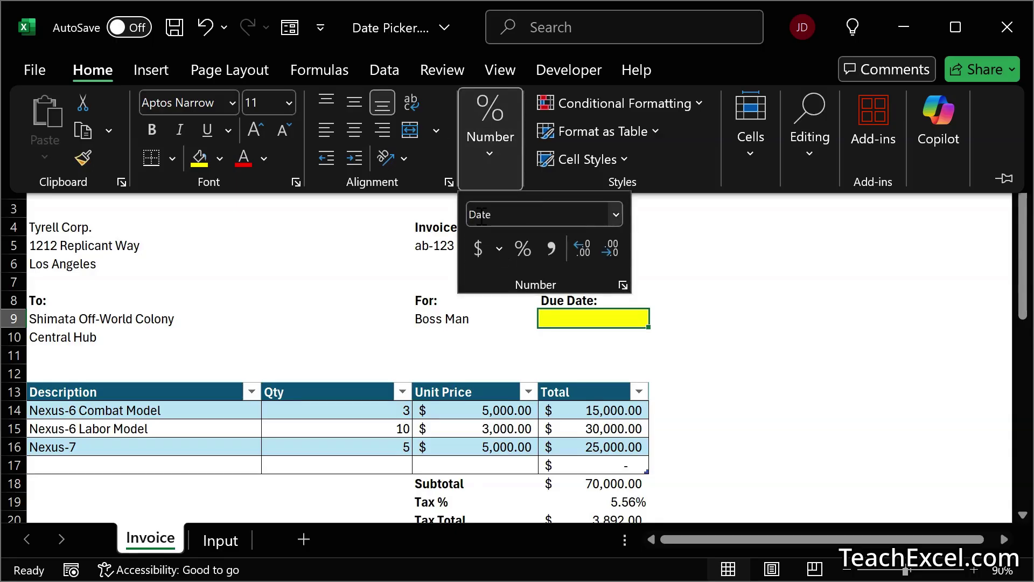
pyautogui.click(616, 214)
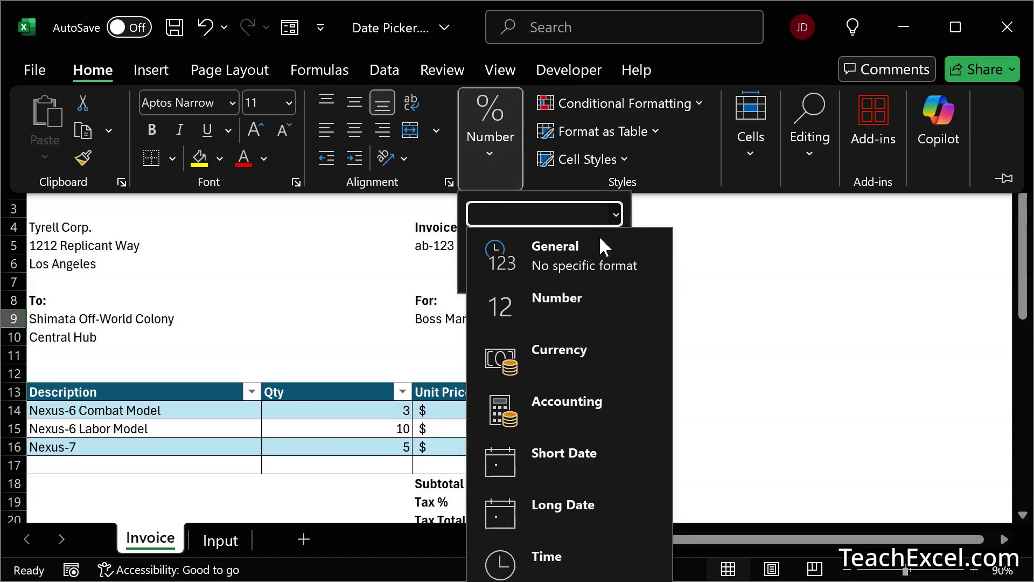
pyautogui.click(590, 261)
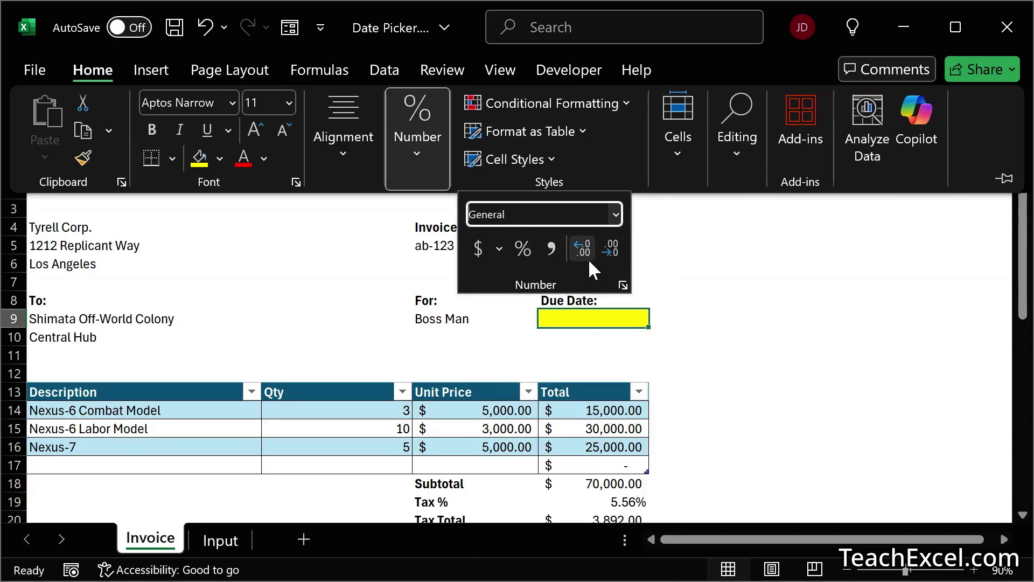
pyautogui.click(579, 317)
pyautogui.doubleClick(578, 319)
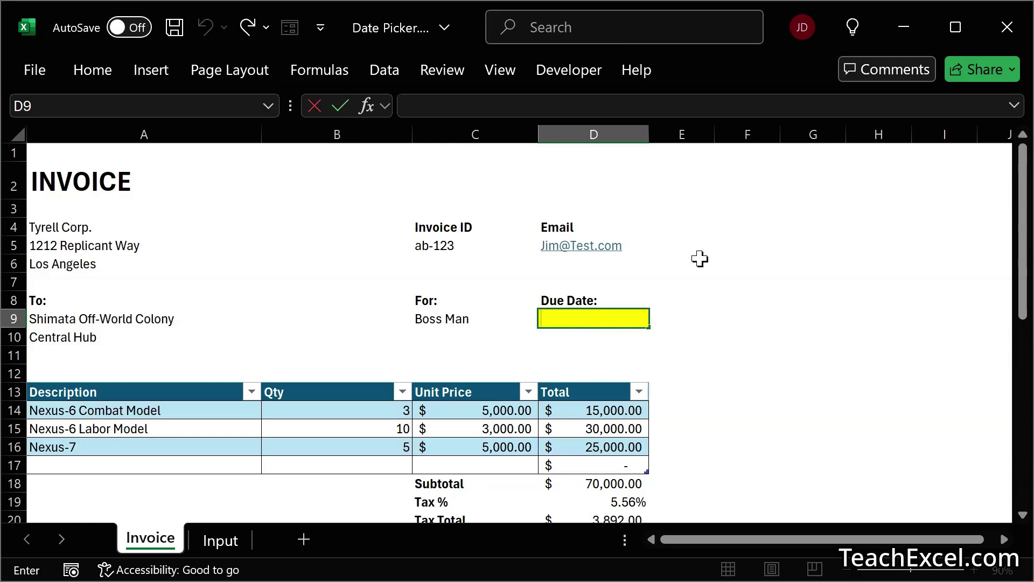
pyautogui.press('Escape')
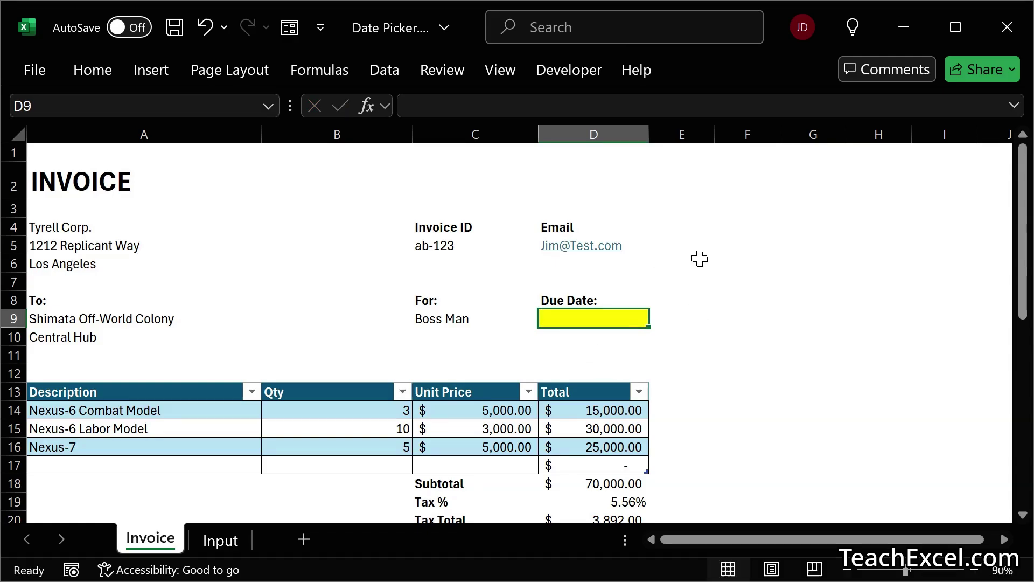
# Step: Format D9 as Short Date, test its pop-up calendar, and switch to the Input sheet
pyautogui.click(103, 70)
pyautogui.click(420, 129)
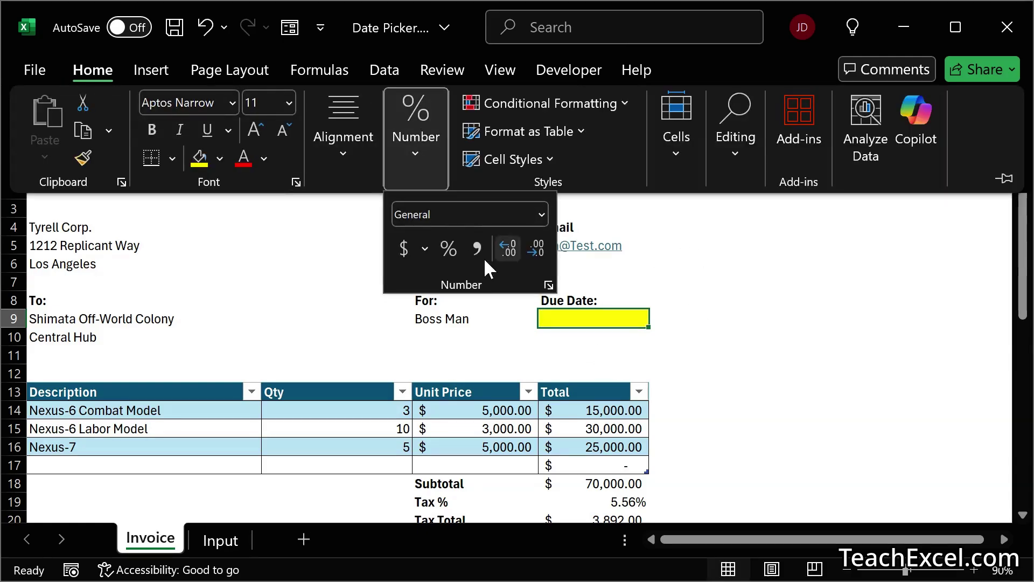
pyautogui.click(541, 215)
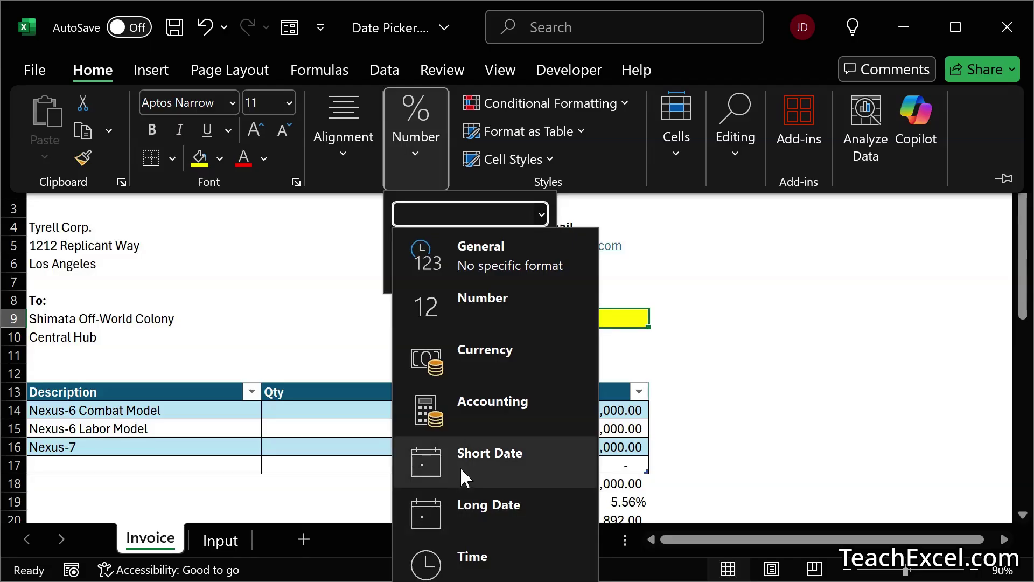
pyautogui.click(460, 467)
pyautogui.click(570, 319)
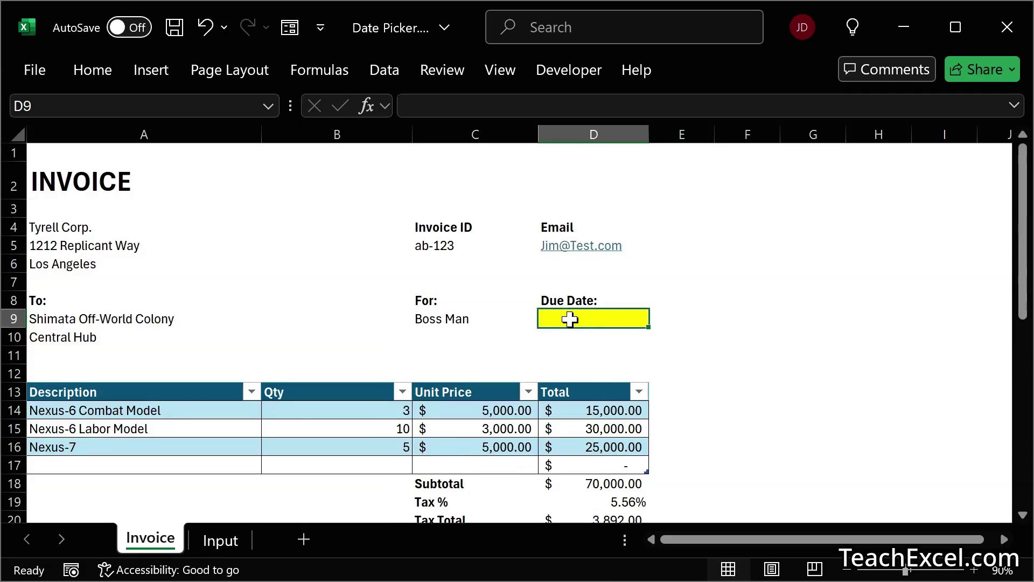
pyautogui.doubleClick(570, 318)
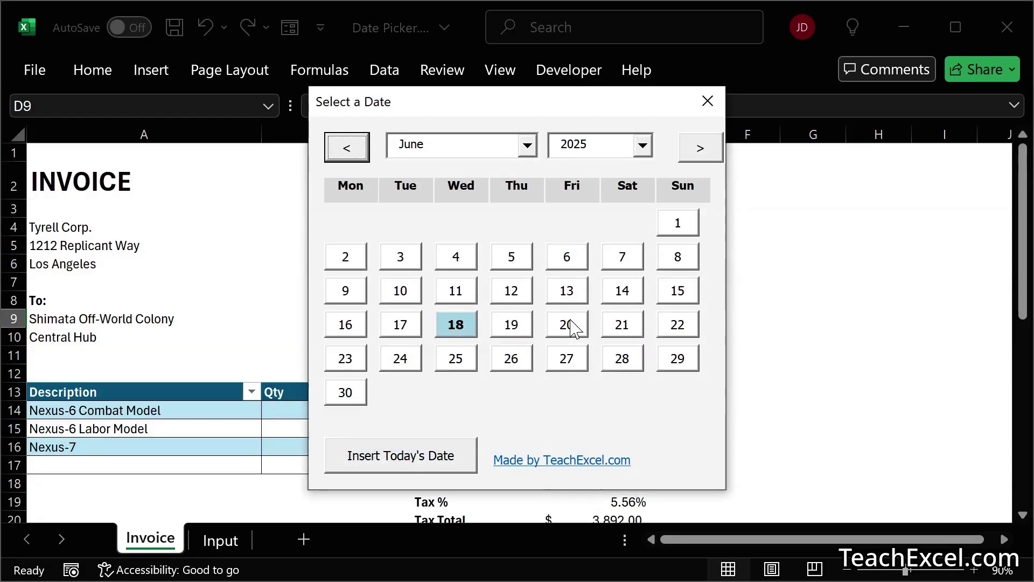
pyautogui.click(708, 101)
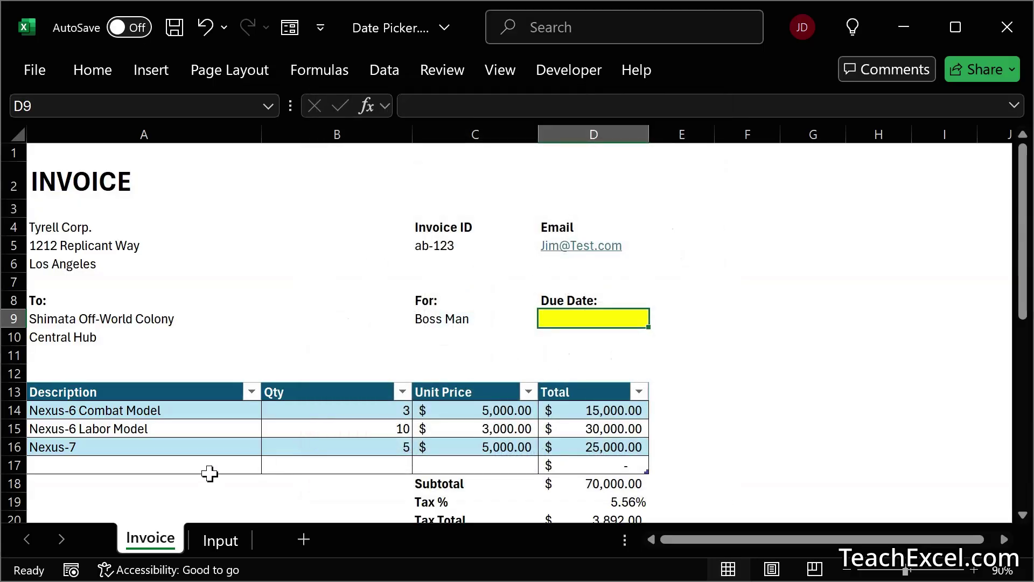
pyautogui.click(218, 540)
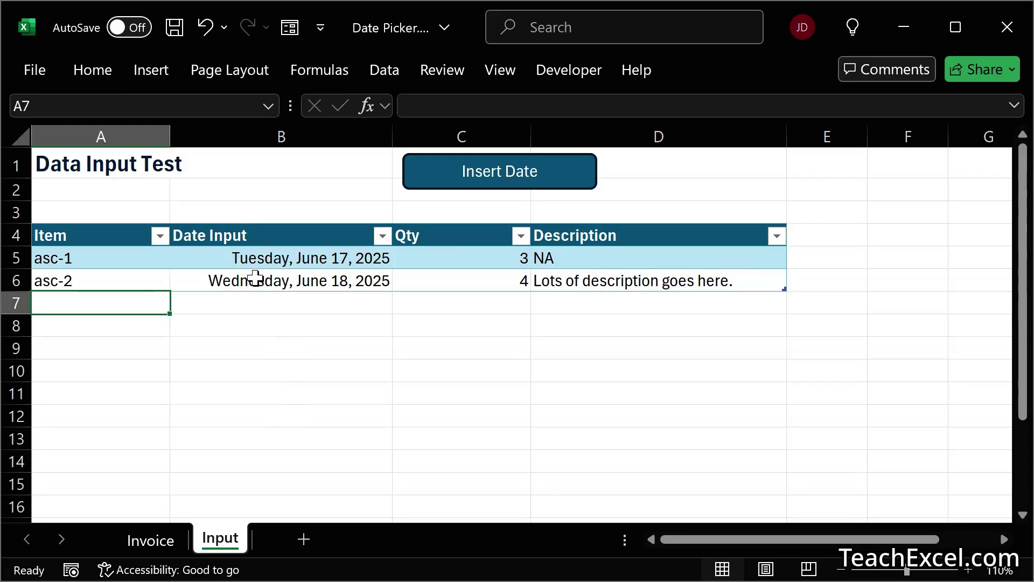
# Step: Add a new row asc-3 below asc-2 in the Data Input Test table
pyautogui.click(256, 278)
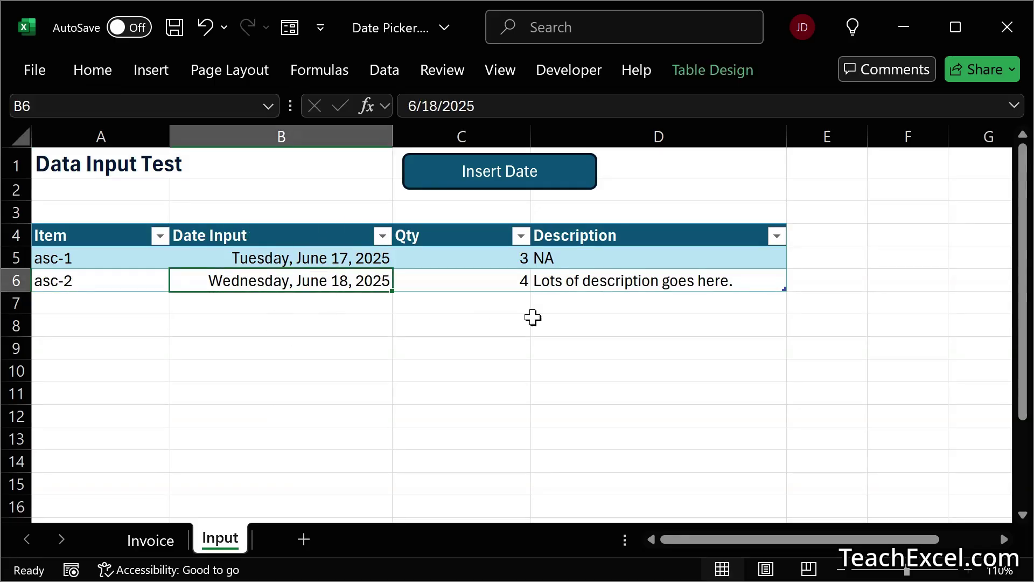
pyautogui.click(684, 281)
pyautogui.press('Tab')
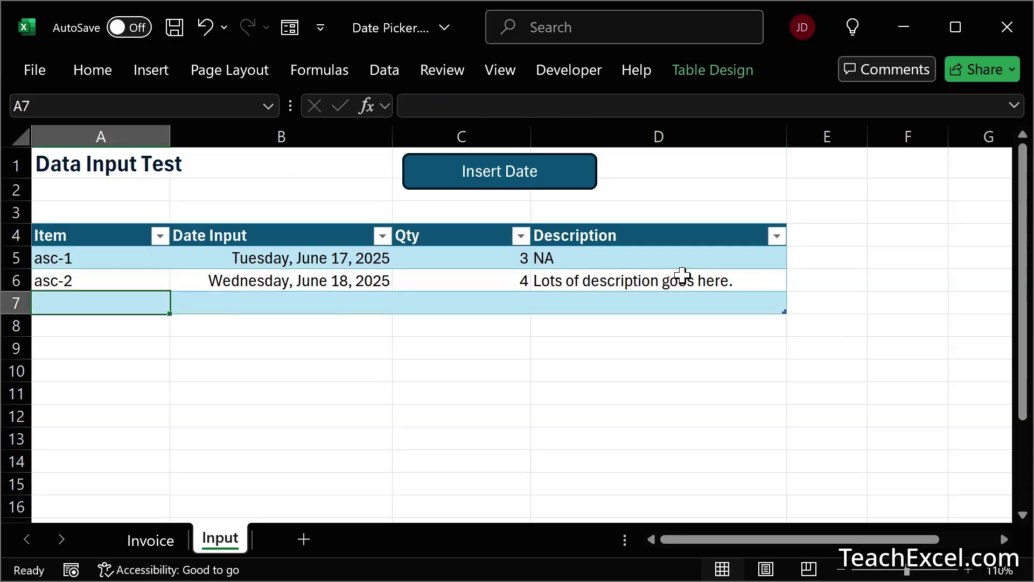
pyautogui.write('asc-')
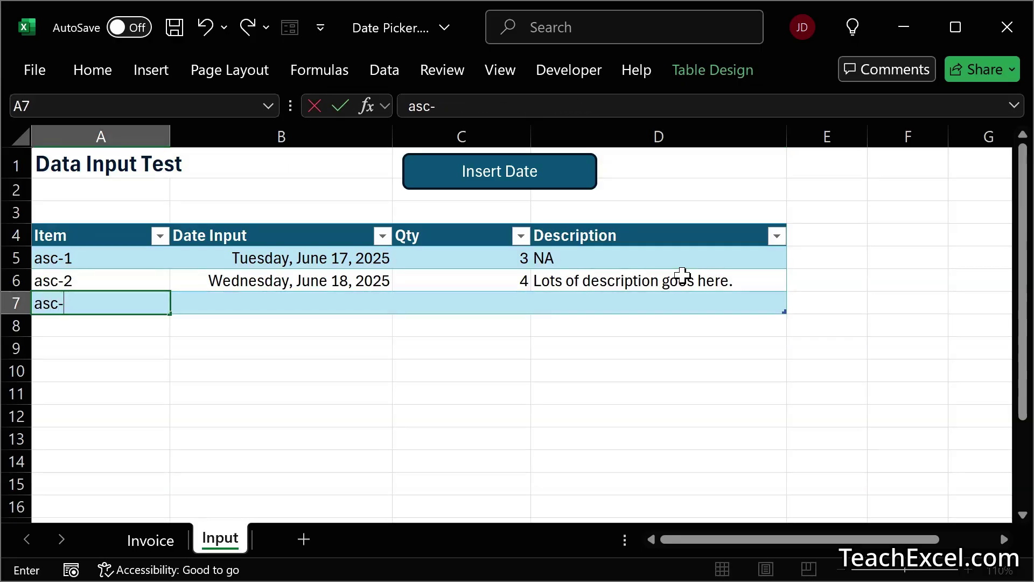
pyautogui.write('3')
pyautogui.press('Tab')
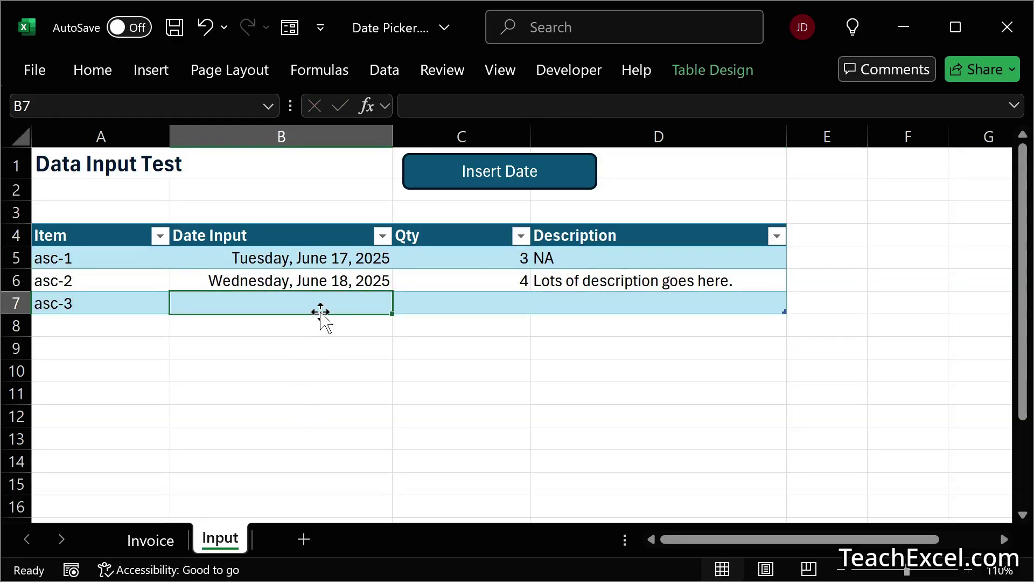
# Step: Pick June 10, 2025 in B7's pop-up calendar, then delete it
pyautogui.doubleClick(314, 305)
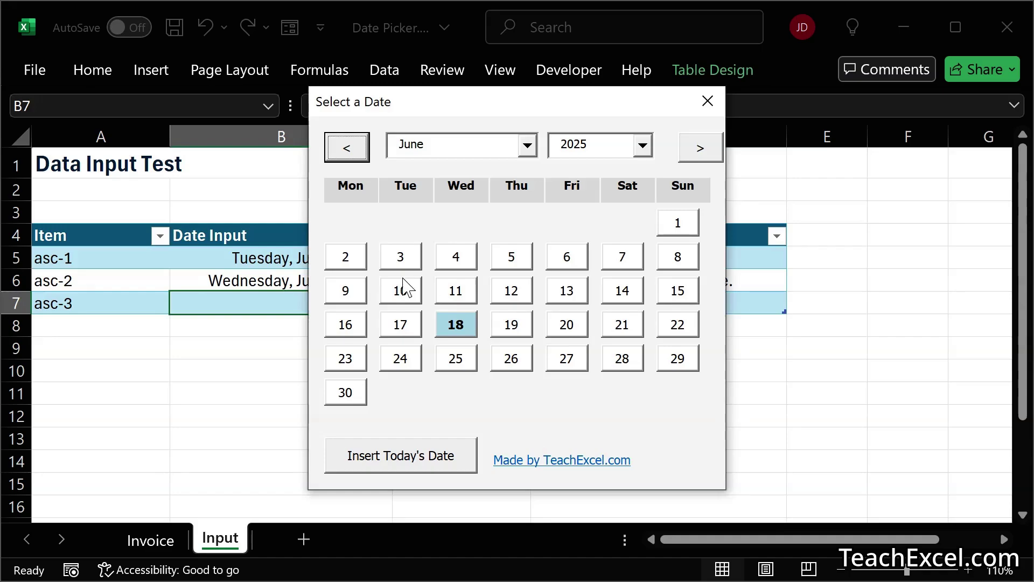
pyautogui.click(405, 291)
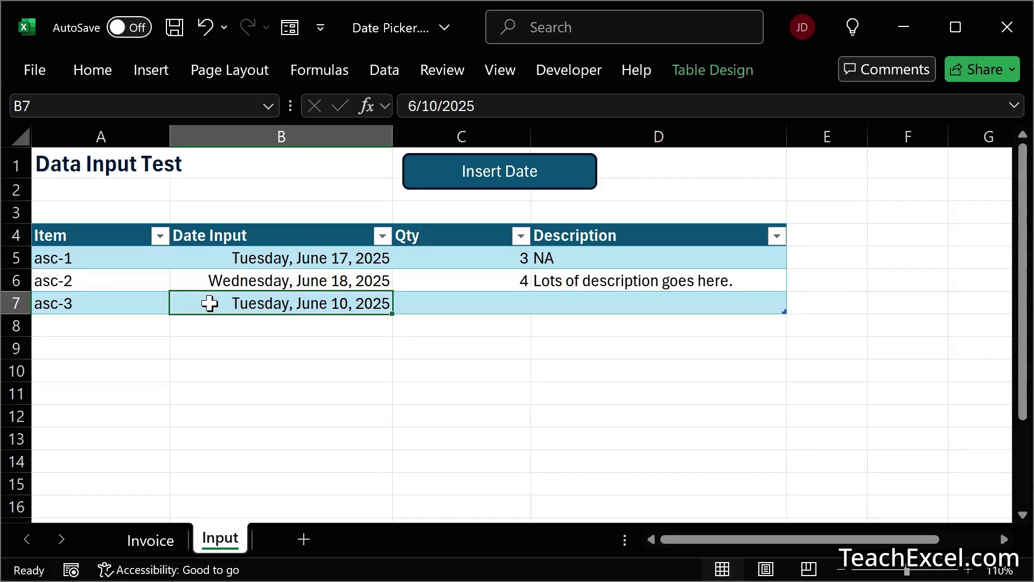
pyautogui.press('Delete')
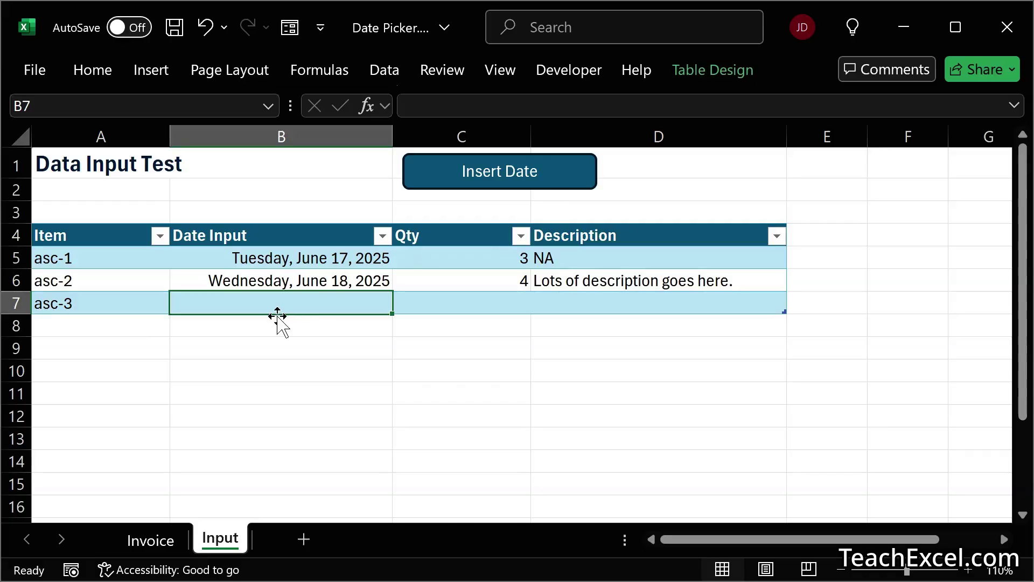
pyautogui.click(504, 175)
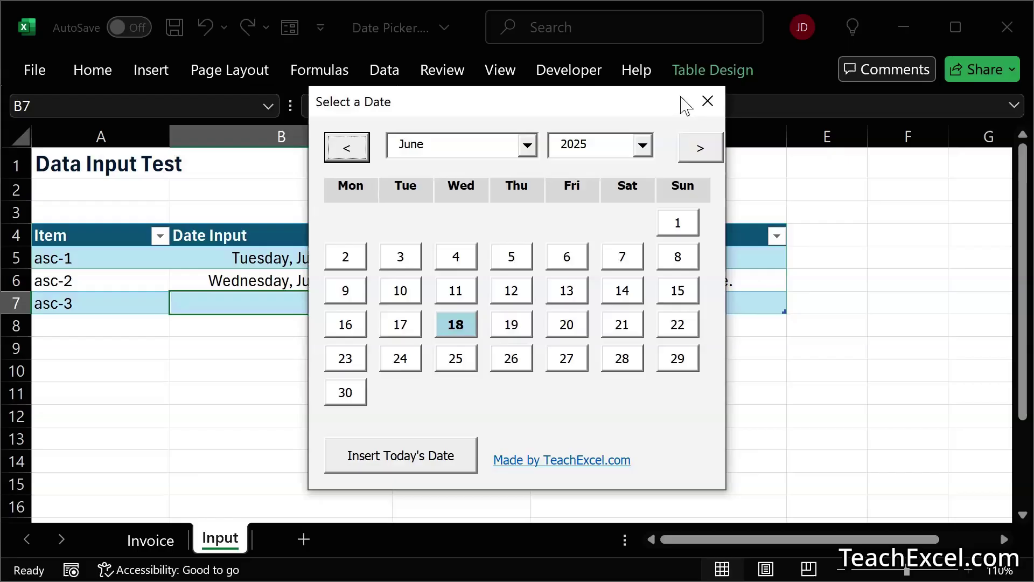
pyautogui.click(709, 102)
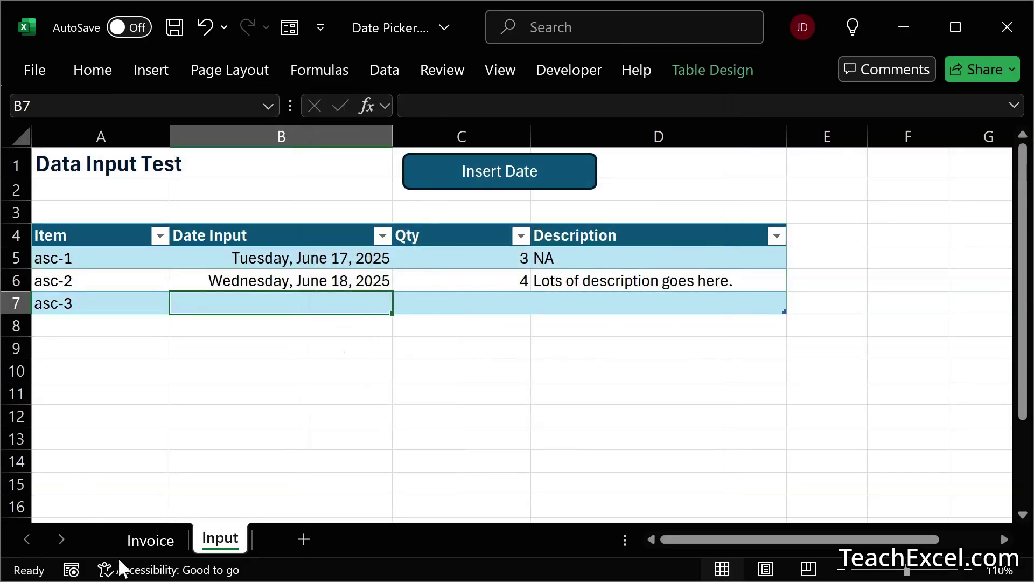
pyautogui.click(144, 545)
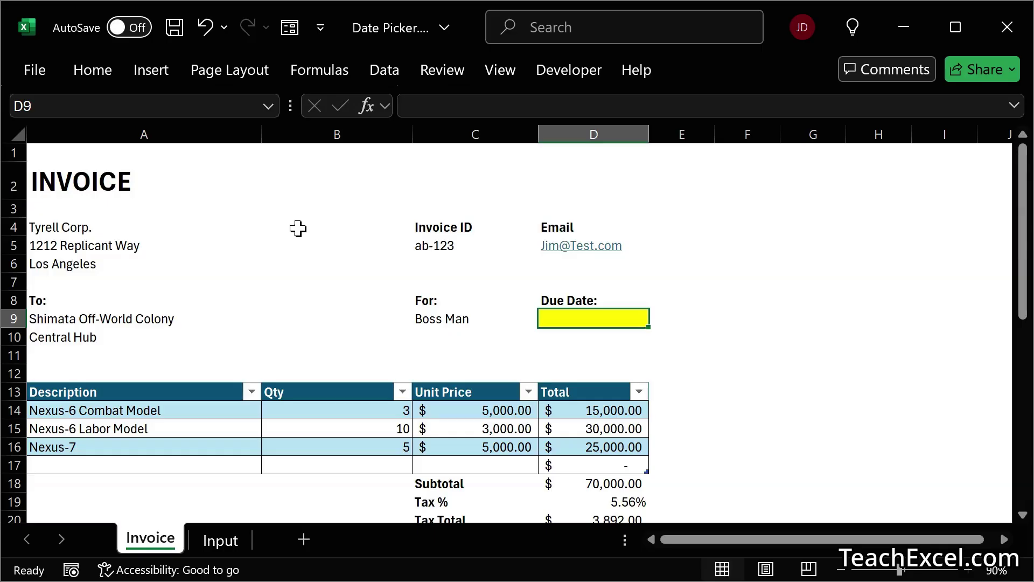
pyautogui.click(209, 546)
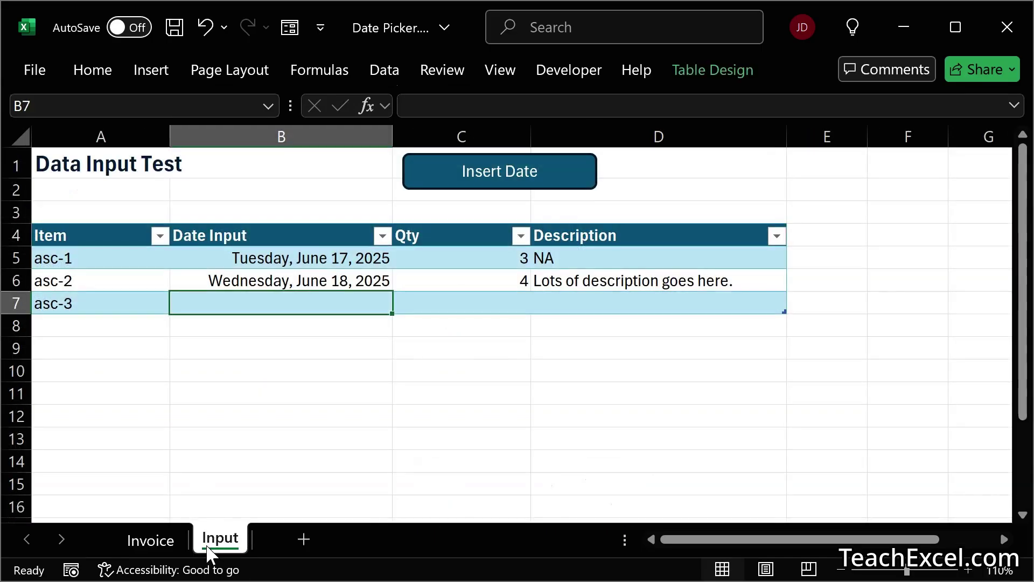
# Step: Add a new blank worksheet, Sheet1, and go to cell B3
pyautogui.click(303, 541)
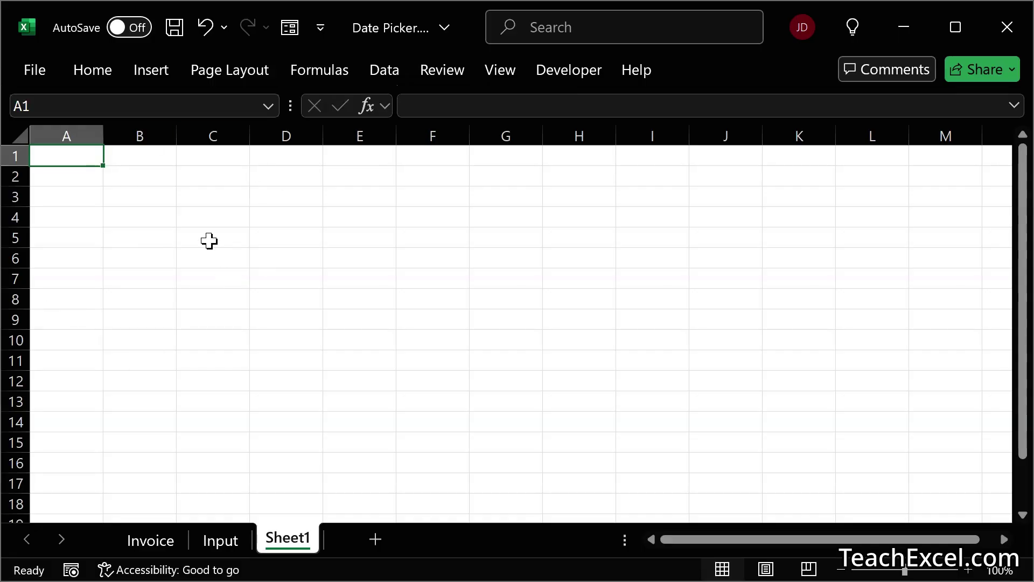
pyautogui.doubleClick(130, 195)
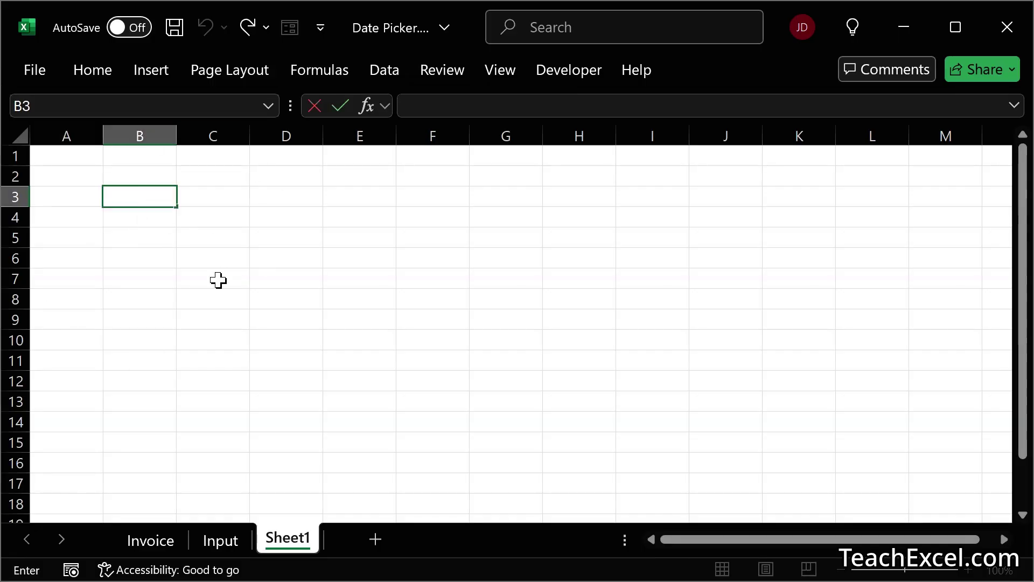
pyautogui.press('Return')
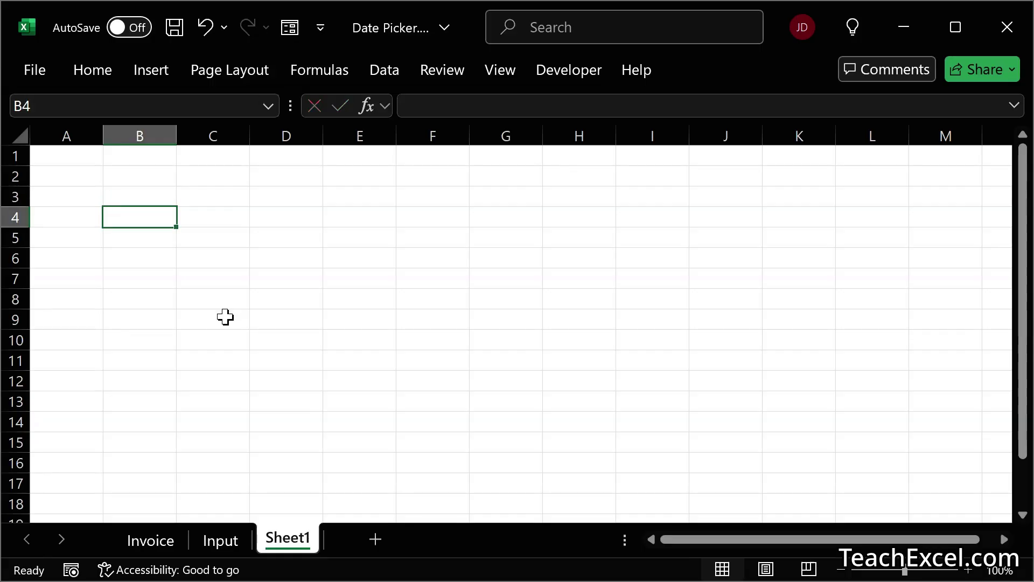
# Step: Apply the Short Date number format to cell B3
pyautogui.click(138, 196)
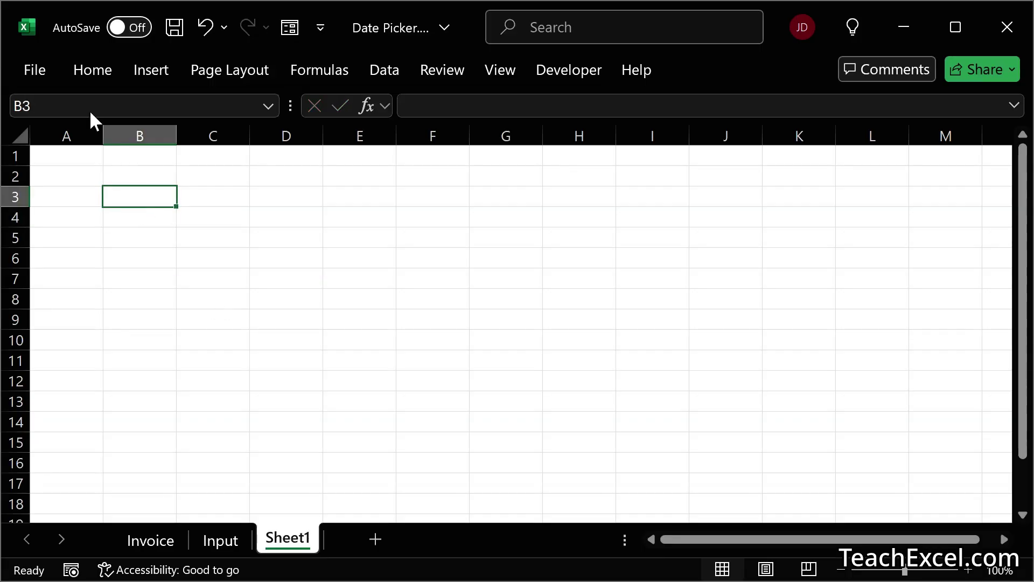
pyautogui.click(91, 73)
pyautogui.click(415, 143)
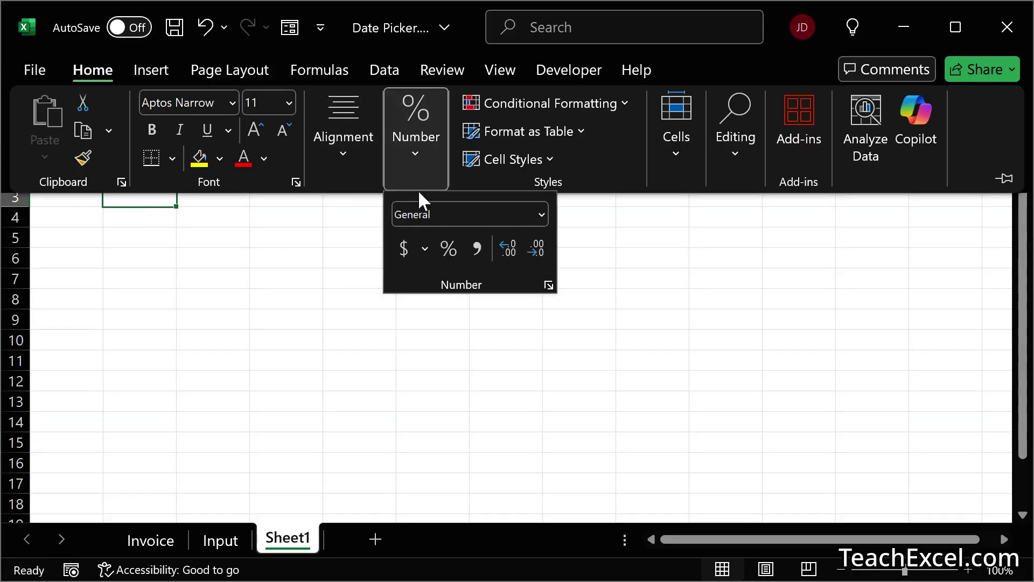
pyautogui.click(541, 215)
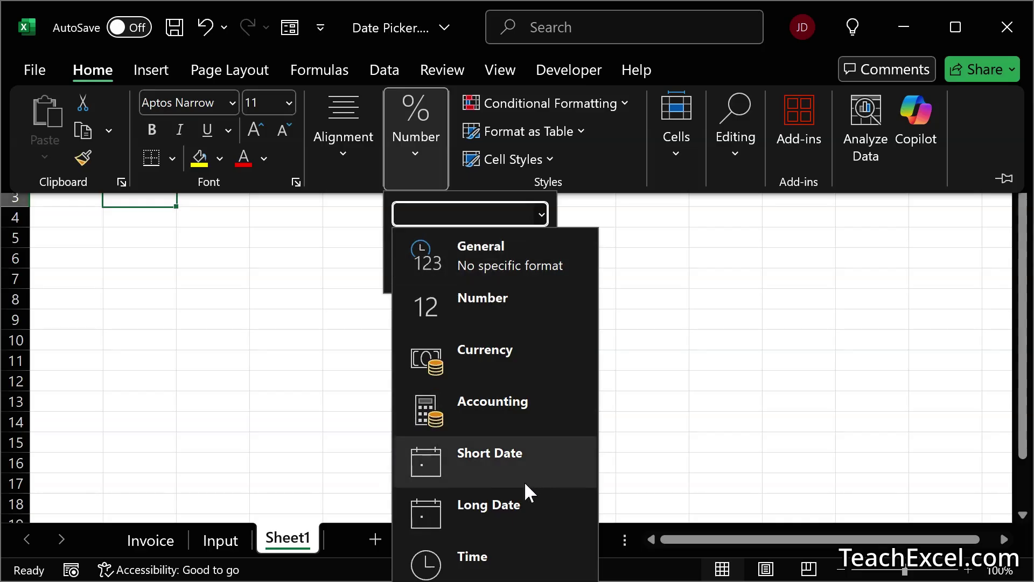
pyautogui.click(497, 458)
pyautogui.press('Escape')
pyautogui.press('Escape')
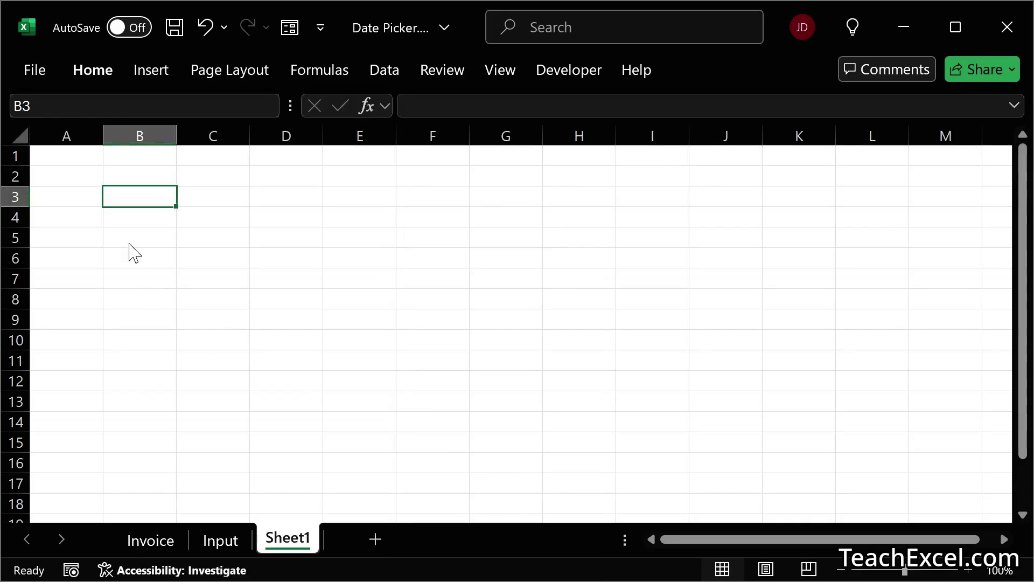
# Step: Insert today's date, 6/18/2025, into B3 via the Select a Date calendar, then select B4
pyautogui.doubleClick(135, 196)
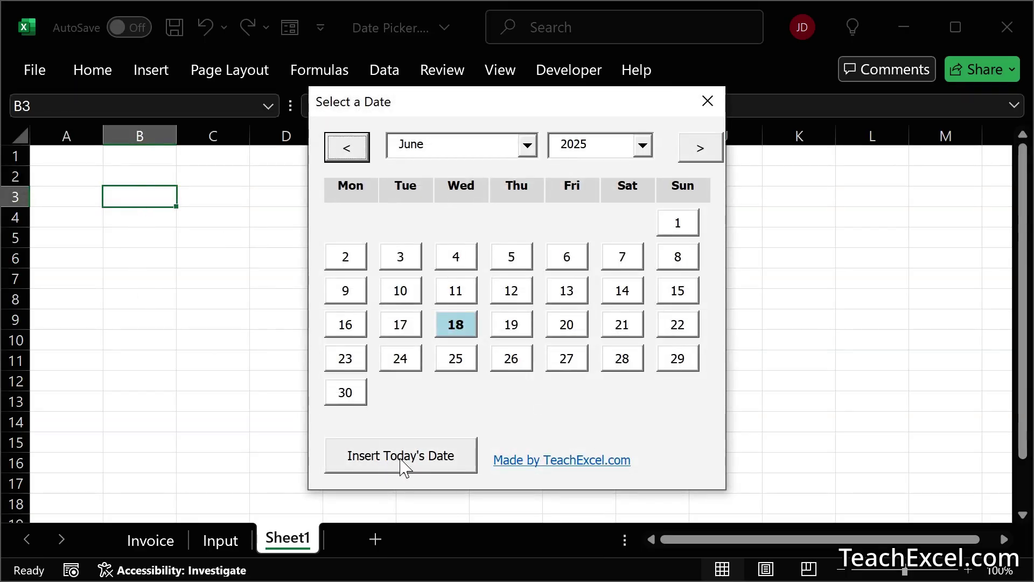
pyautogui.click(403, 458)
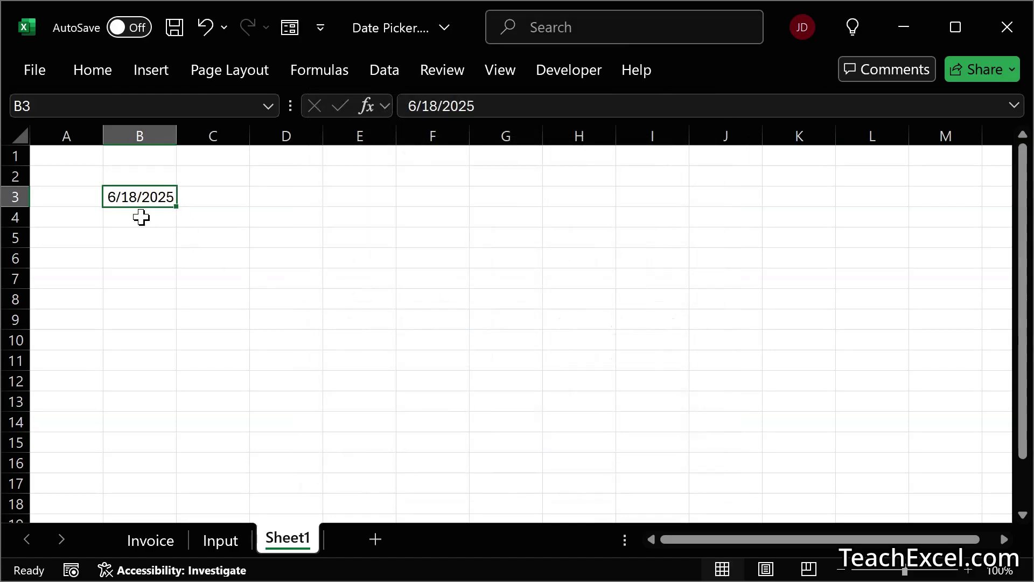
pyautogui.click(141, 218)
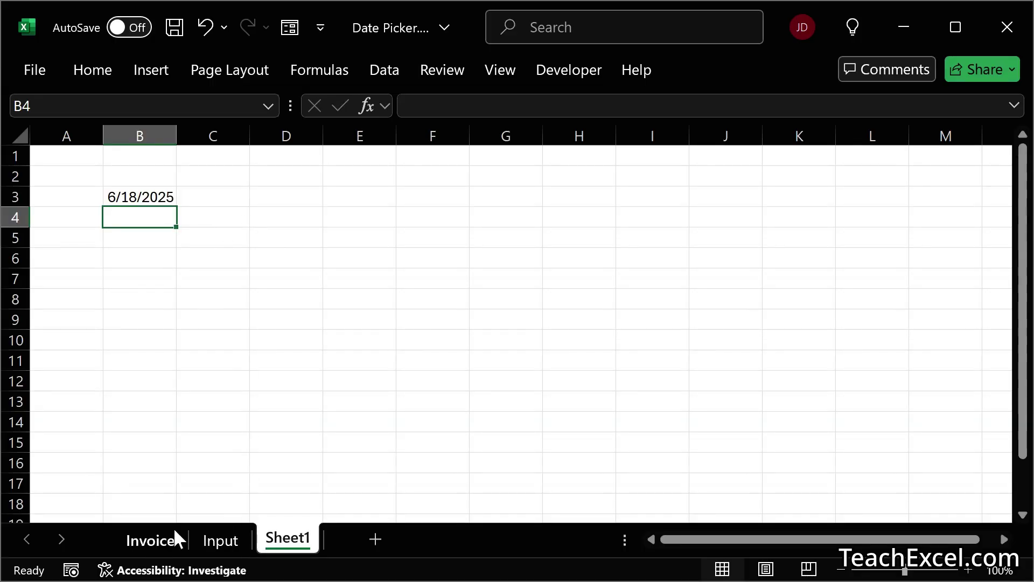
# Step: Switch to the Invoice sheet and open then close D9's calendar without picking a date
pyautogui.click(166, 540)
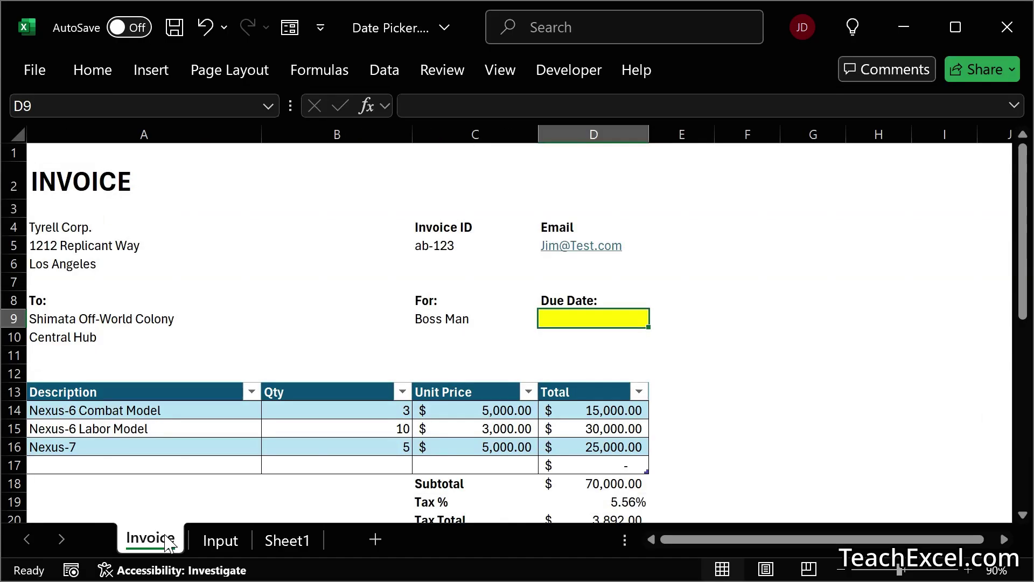
pyautogui.doubleClick(560, 323)
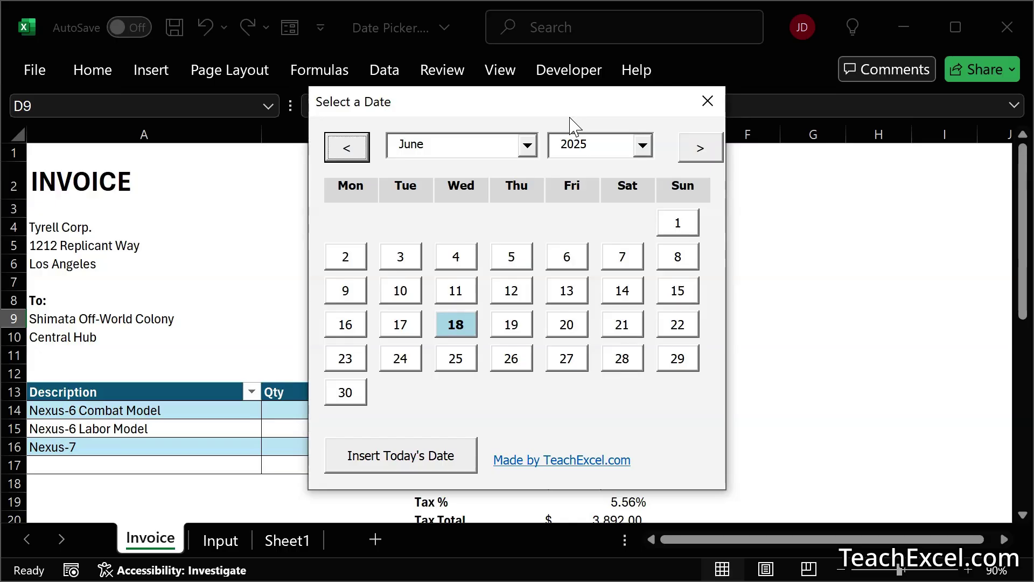
pyautogui.click(709, 101)
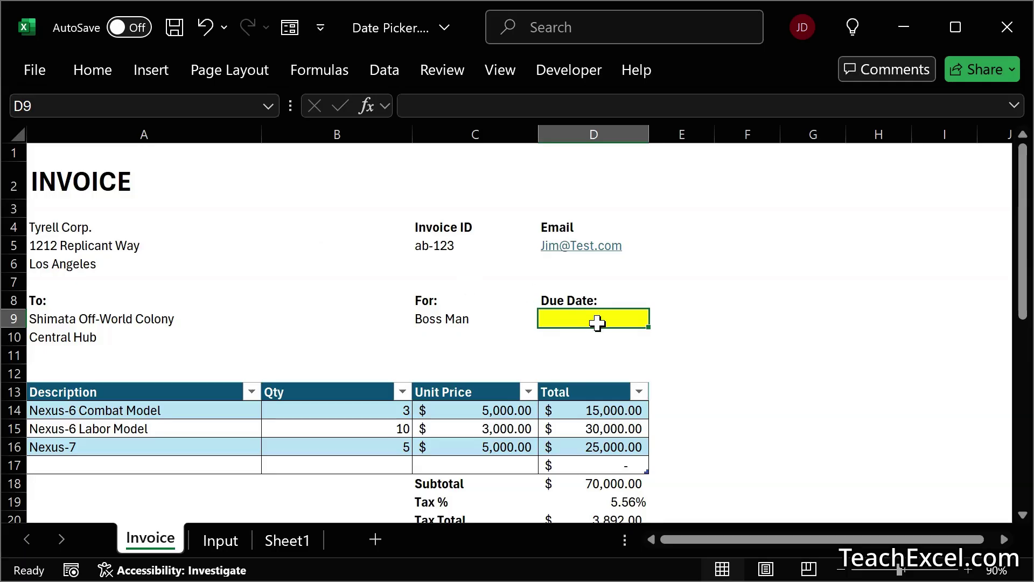
# Step: Show the Select a Date calendar for empty cell D9, opening at June 2025
pyautogui.doubleClick(580, 318)
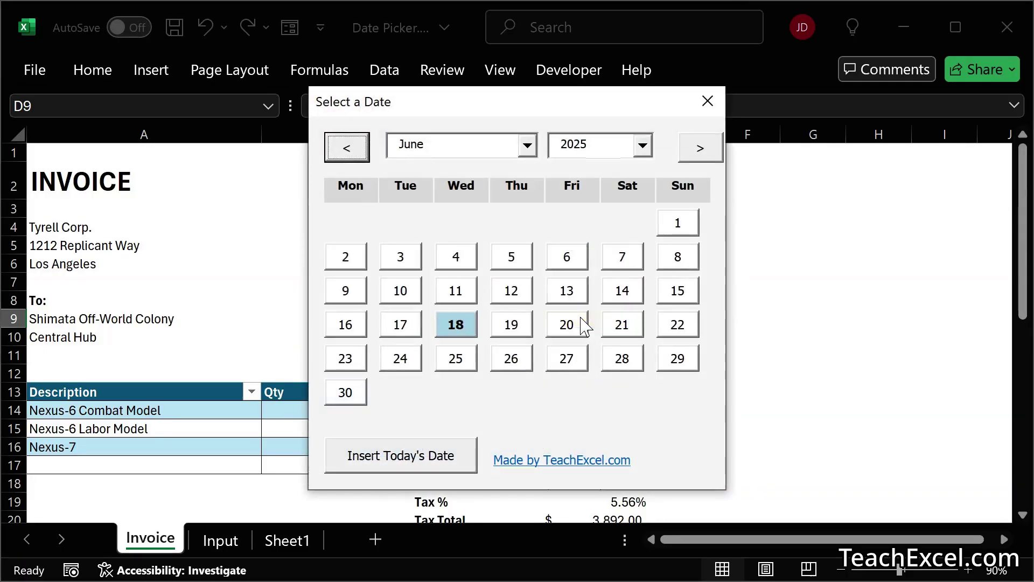